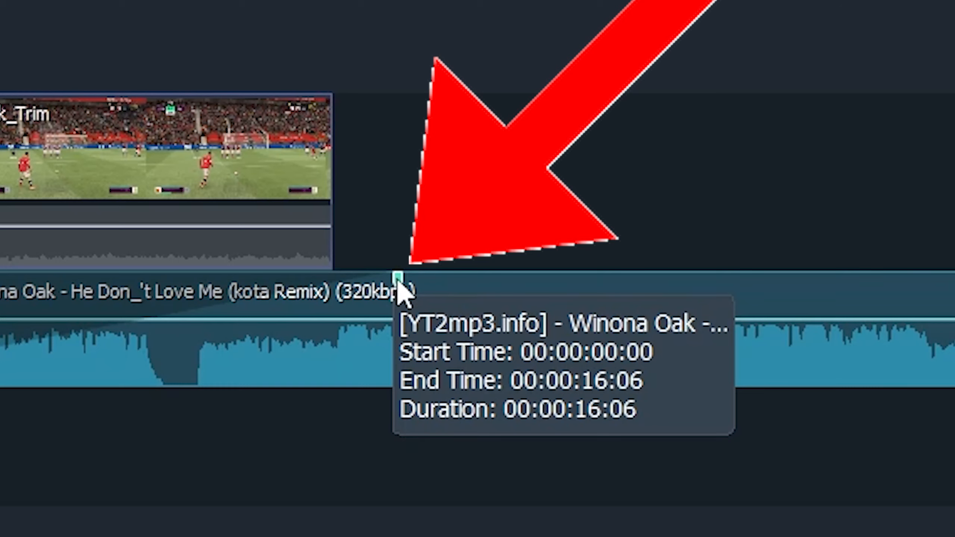
Adjust the music track's fade-in so it ends where the ronaldodippingfreekick_Trim clip ends
{"action": "left_click_drag", "start_coordinate": [396, 284], "coordinate": [334, 281]}
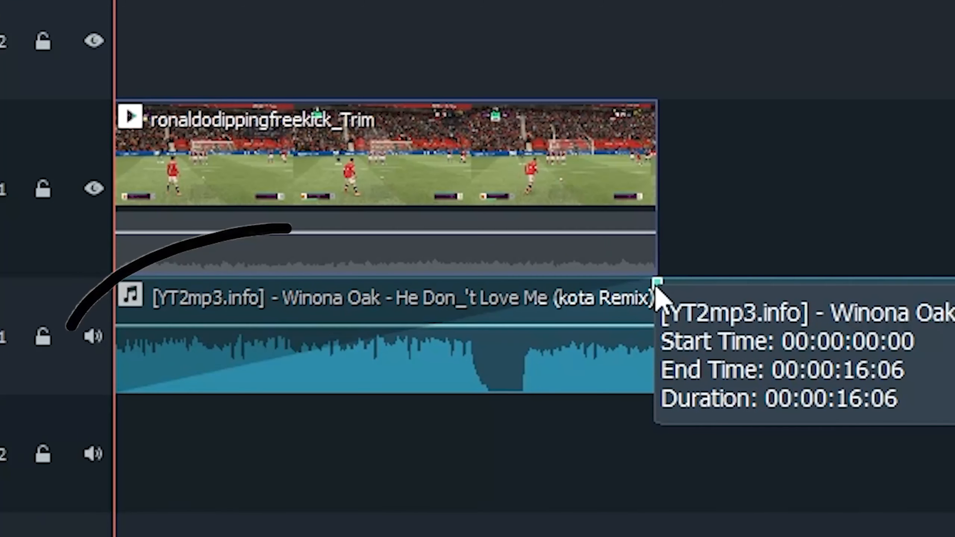
{"action": "left_click_drag", "start_coordinate": [656, 287], "coordinate": [653, 288]}
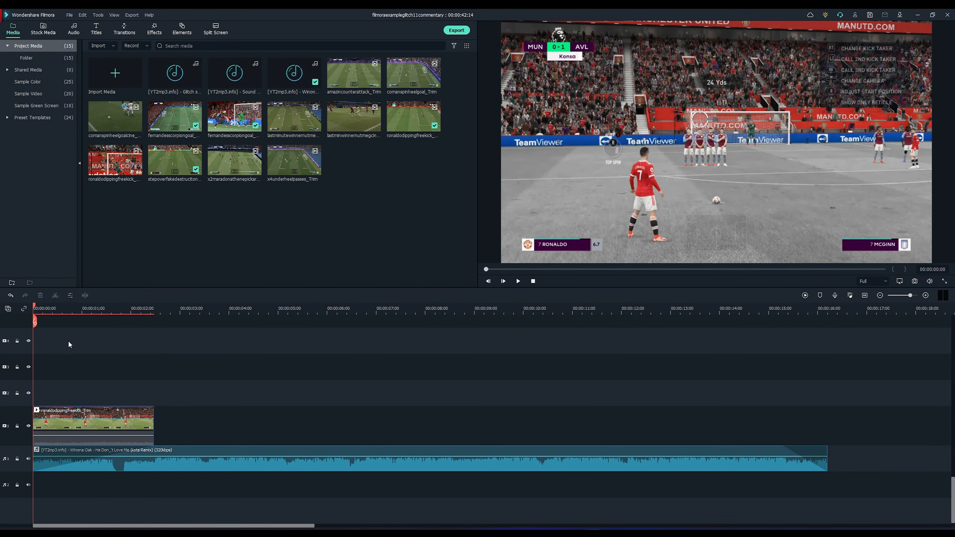
Add the first VFX Cyberpunk Pack transition from the favorites to the start of the ronaldodippingfreekick_Trim clip
{"action": "left_click", "coordinate": [79, 411]}
{"action": "left_click", "coordinate": [215, 379]}
{"action": "left_click", "coordinate": [121, 30]}
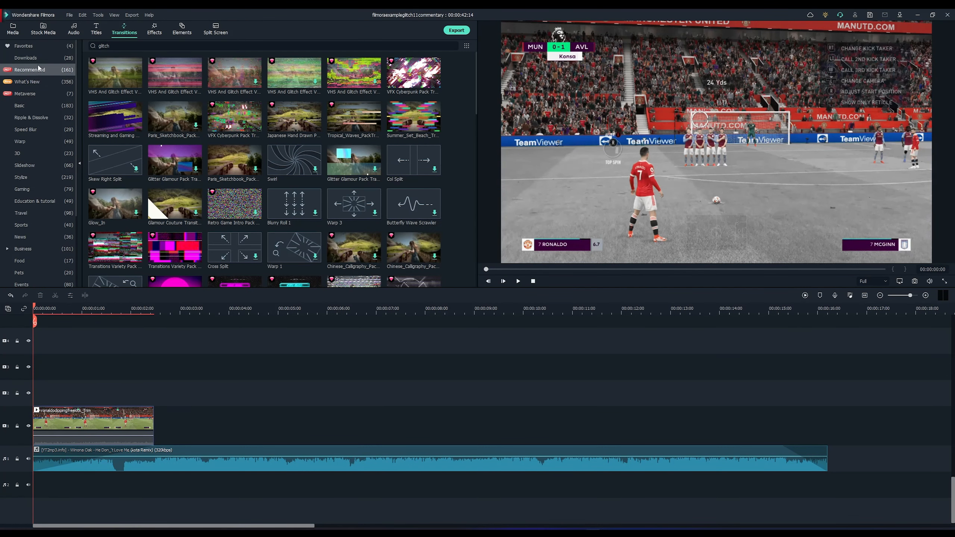
{"action": "left_click", "coordinate": [33, 47]}
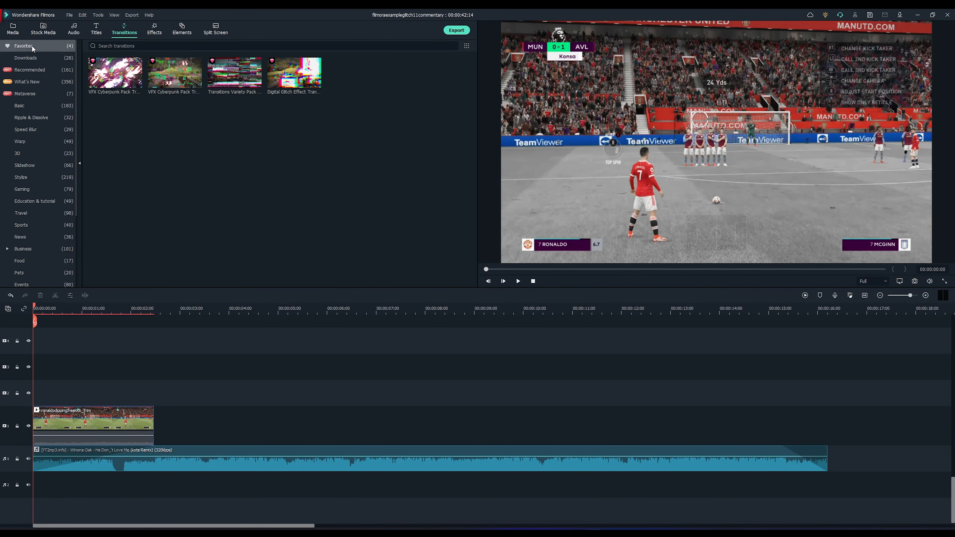
{"action": "left_click", "coordinate": [115, 73]}
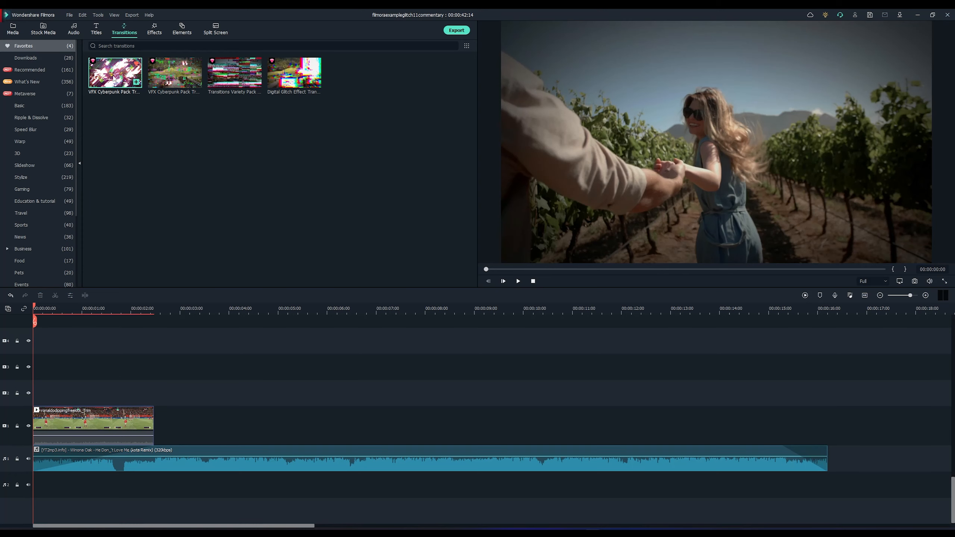
{"action": "left_click_drag", "start_coordinate": [113, 78], "coordinate": [67, 430]}
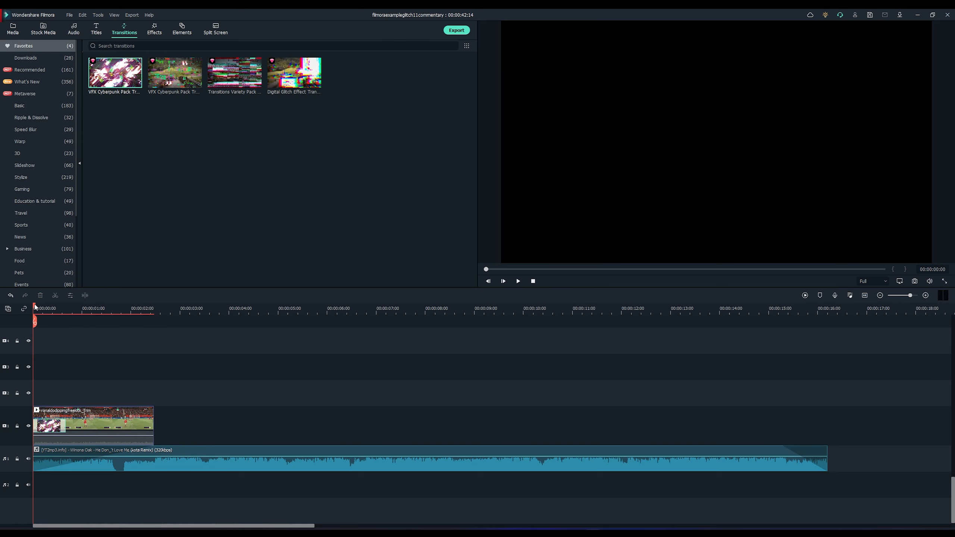
{"action": "mouse_move", "coordinate": [36, 307]}
{"action": "left_mouse_down"}
{"action": "mouse_move", "coordinate": [55, 309]}
{"action": "mouse_move", "coordinate": [30, 309]}
{"action": "left_mouse_up"}
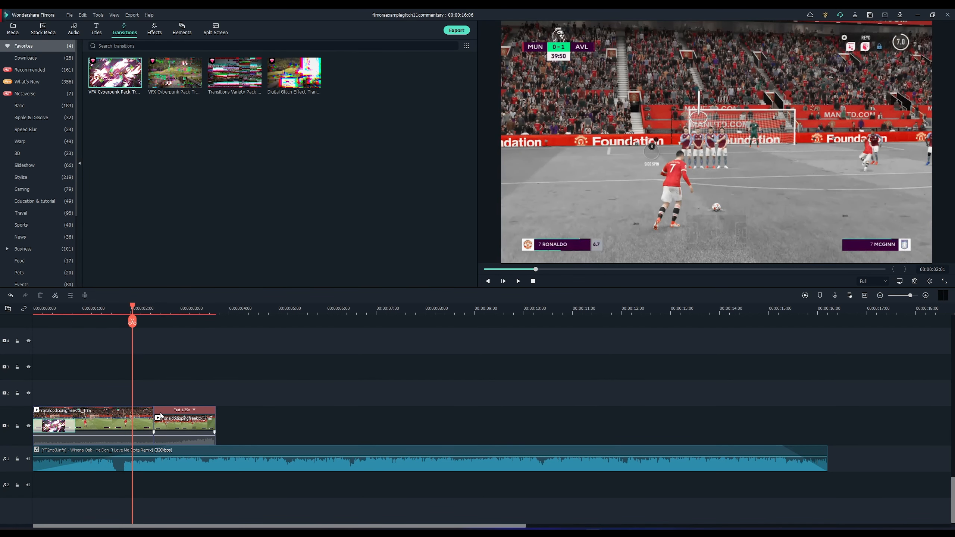
Apply the favorite Blue Explosion effect to the Fast 1.25x free-kick clip and preview it just after the cut
{"action": "left_click_drag", "start_coordinate": [132, 309], "coordinate": [152, 315]}
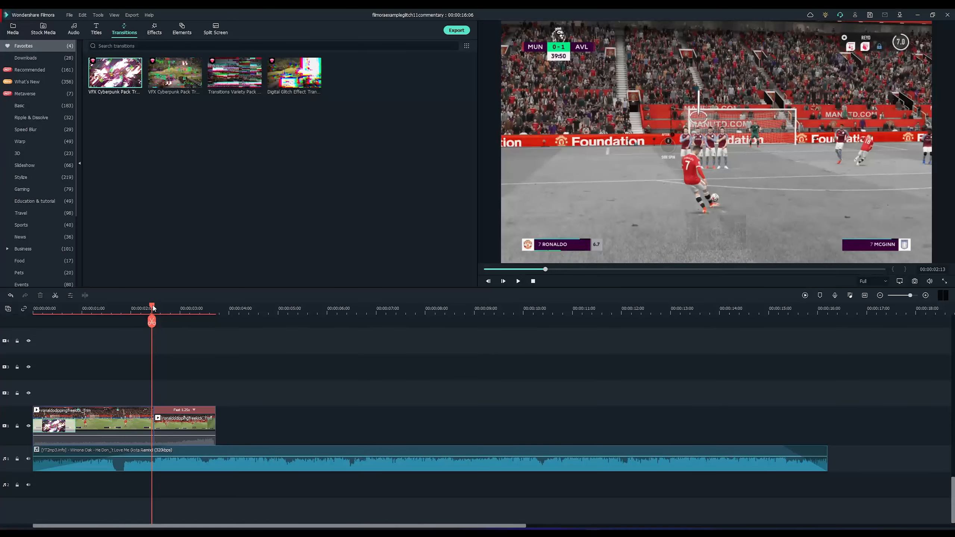
{"action": "left_click_drag", "start_coordinate": [152, 308], "coordinate": [151, 307]}
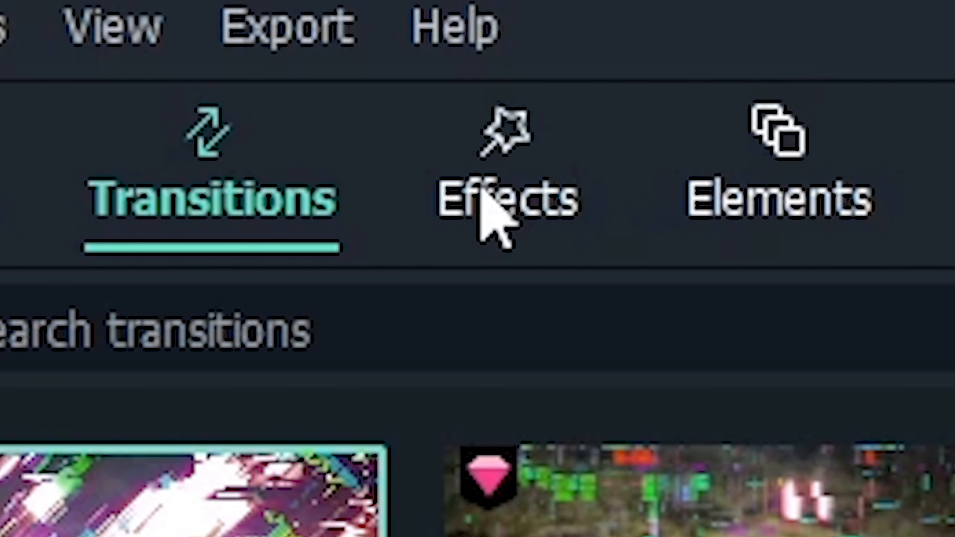
{"action": "left_click", "coordinate": [153, 33]}
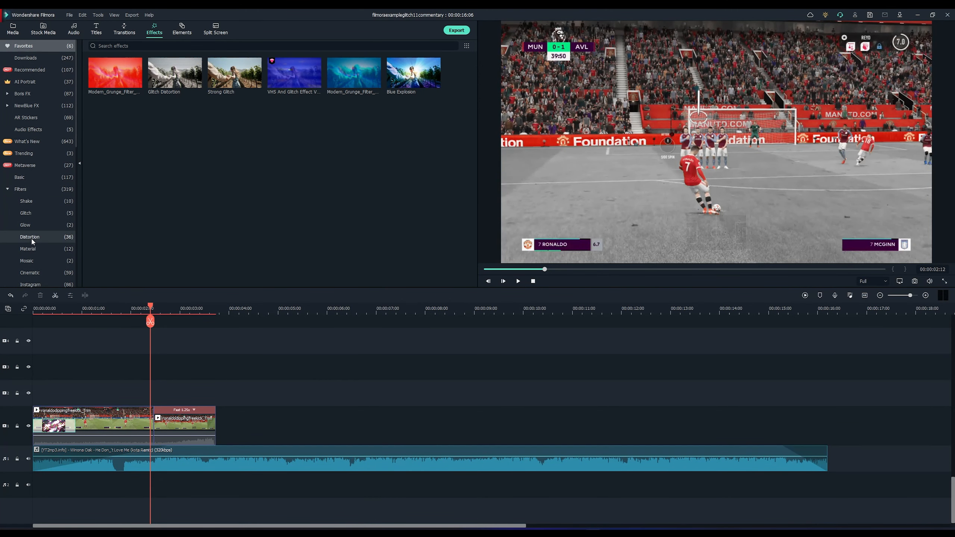
{"action": "left_click", "coordinate": [34, 201]}
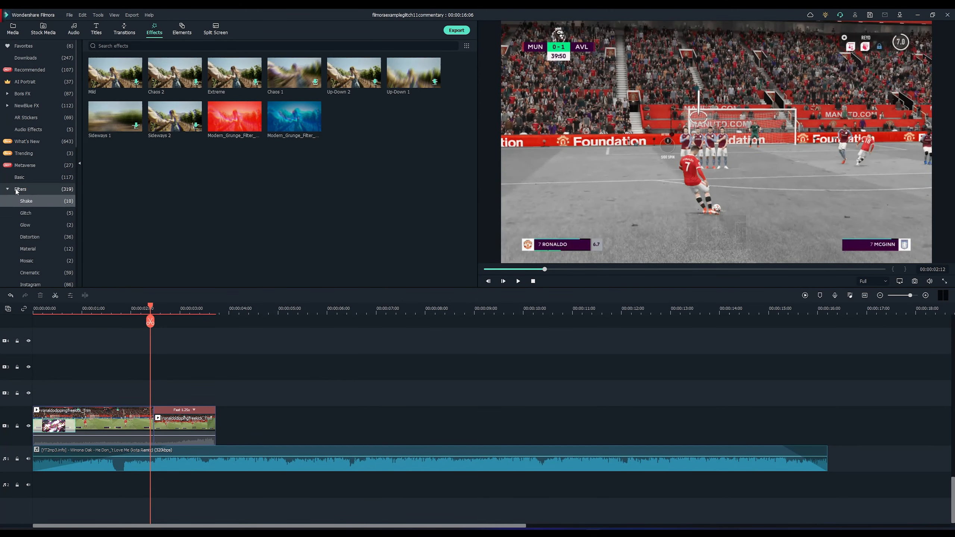
{"action": "left_click", "coordinate": [26, 45]}
{"action": "left_click_drag", "start_coordinate": [412, 73], "coordinate": [171, 430]}
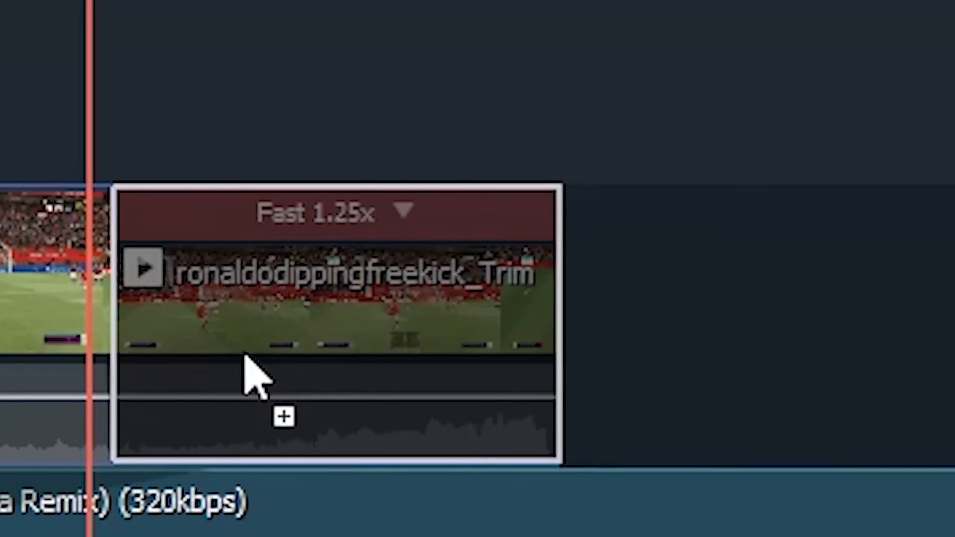
{"action": "left_click_drag", "start_coordinate": [360, 341], "coordinate": [363, 342]}
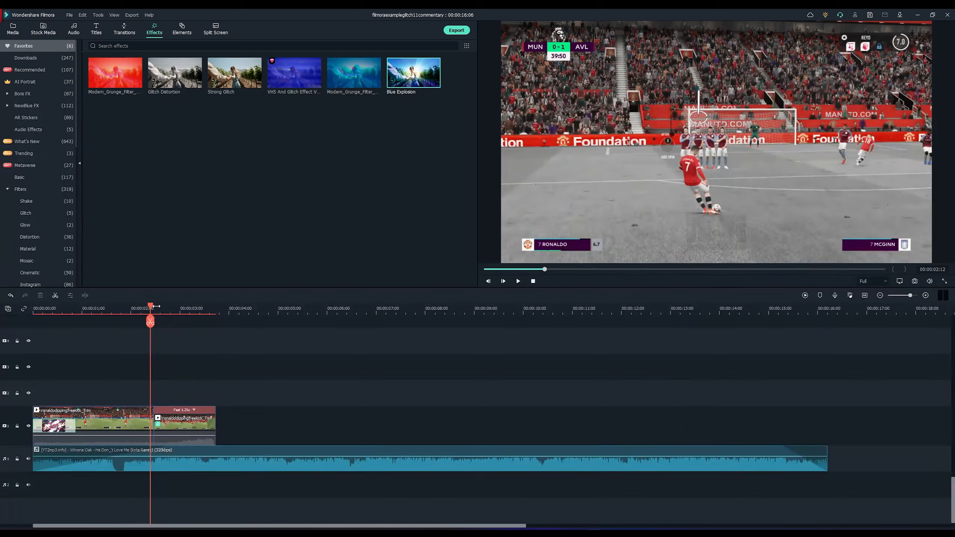
{"action": "left_click_drag", "start_coordinate": [152, 308], "coordinate": [166, 310]}
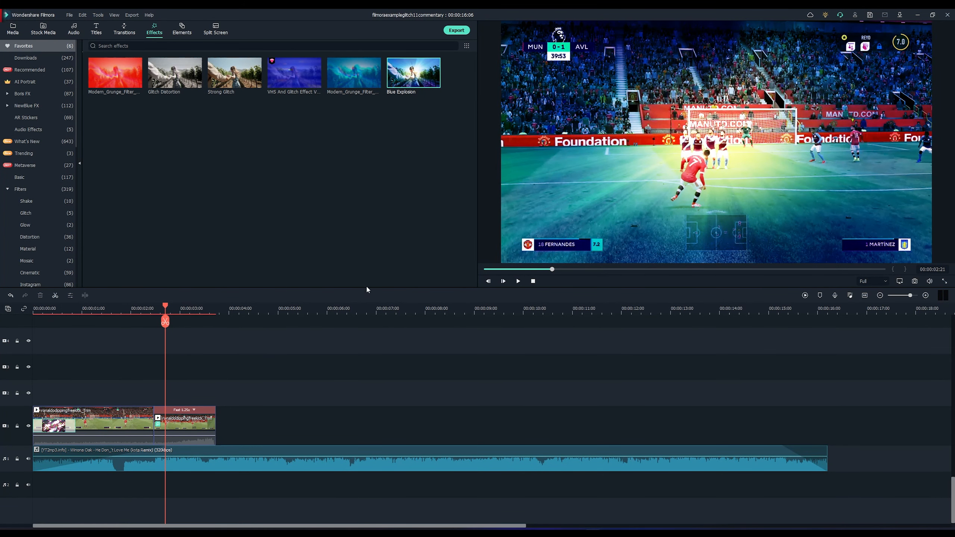
Search the effects for "chromatic abberation" and place Chromatic Aberration on the track above the free-kick clip at 00:00:03:10
{"action": "left_click", "coordinate": [191, 427]}
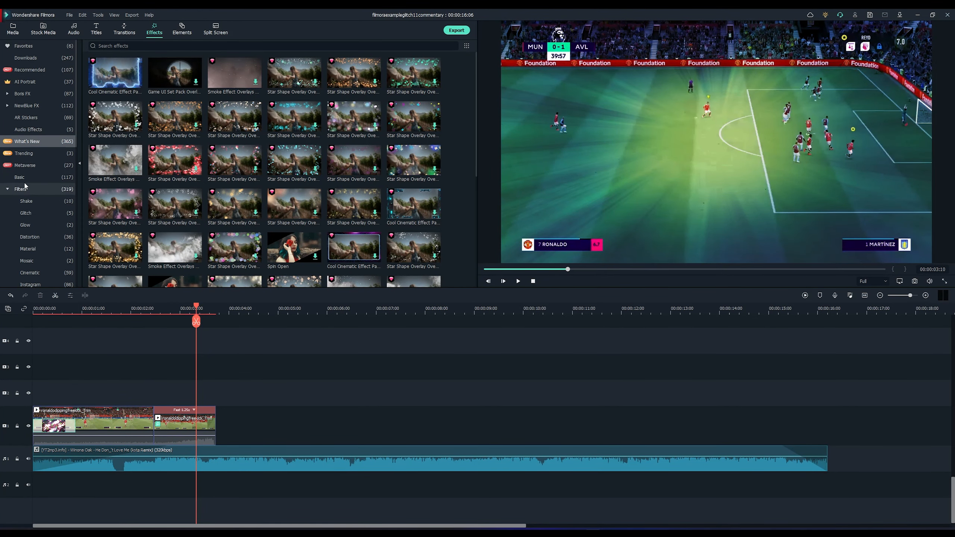
{"action": "left_click", "coordinate": [37, 177]}
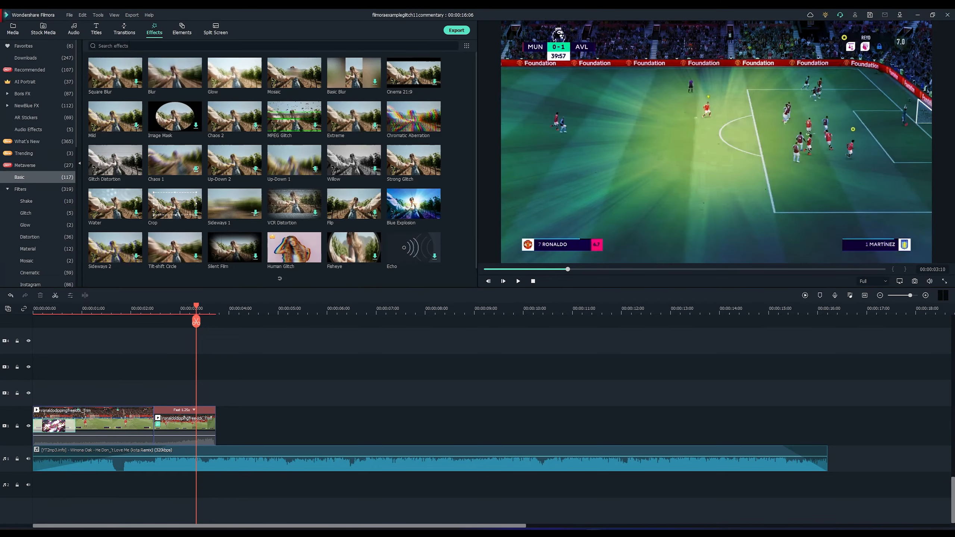
{"action": "left_click", "coordinate": [137, 46]}
{"action": "type", "text": "chromatic abberation"}
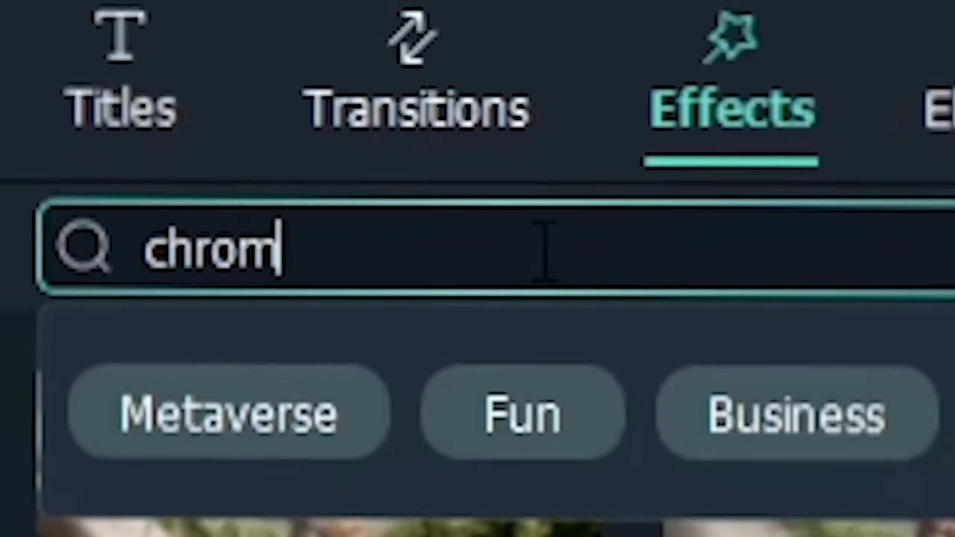
{"action": "key", "text": "Return"}
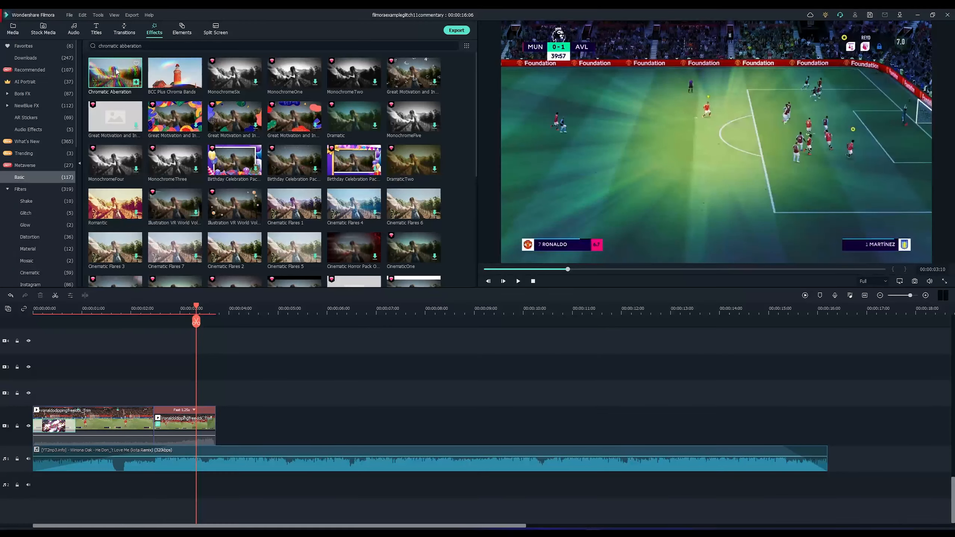
{"action": "left_click", "coordinate": [116, 72]}
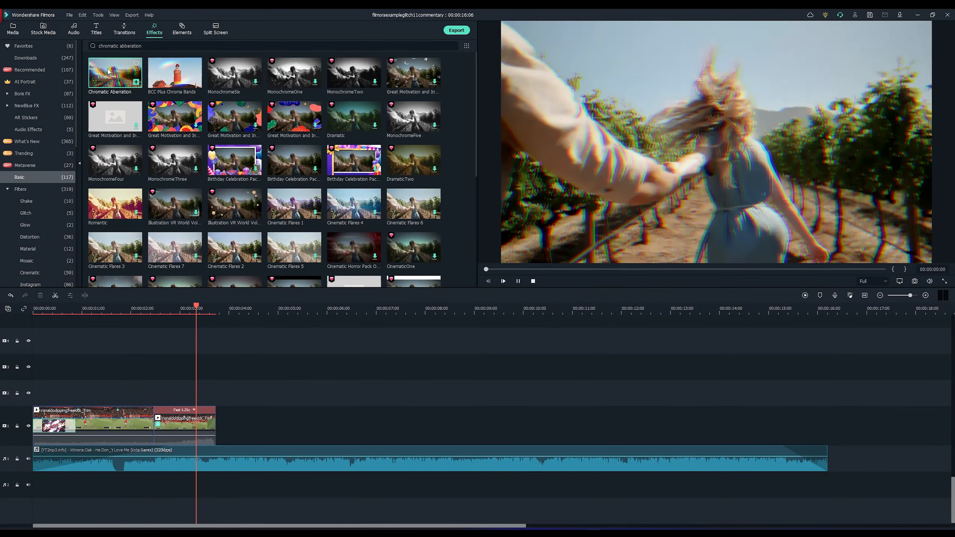
{"action": "left_click", "coordinate": [518, 281]}
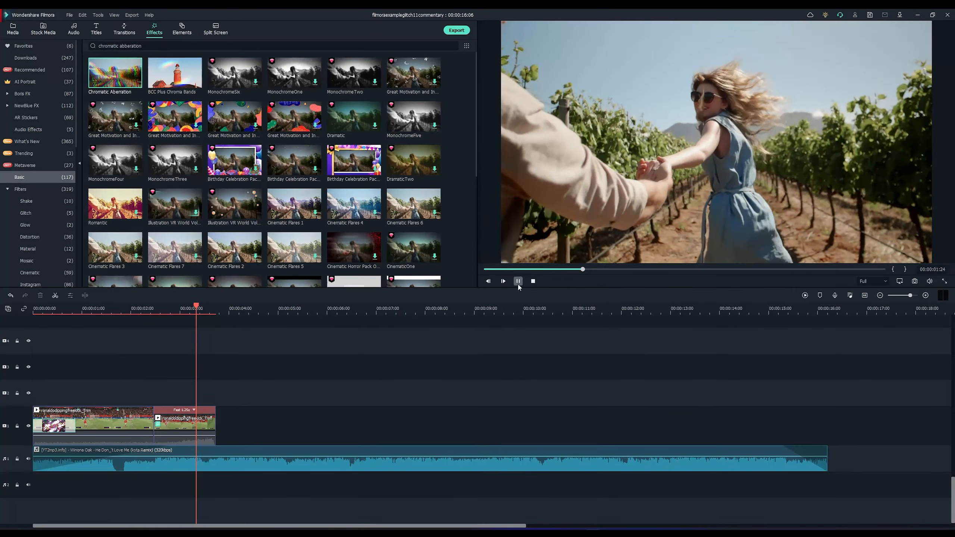
{"action": "left_click_drag", "start_coordinate": [136, 82], "coordinate": [196, 392]}
{"action": "left_click", "coordinate": [283, 360]}
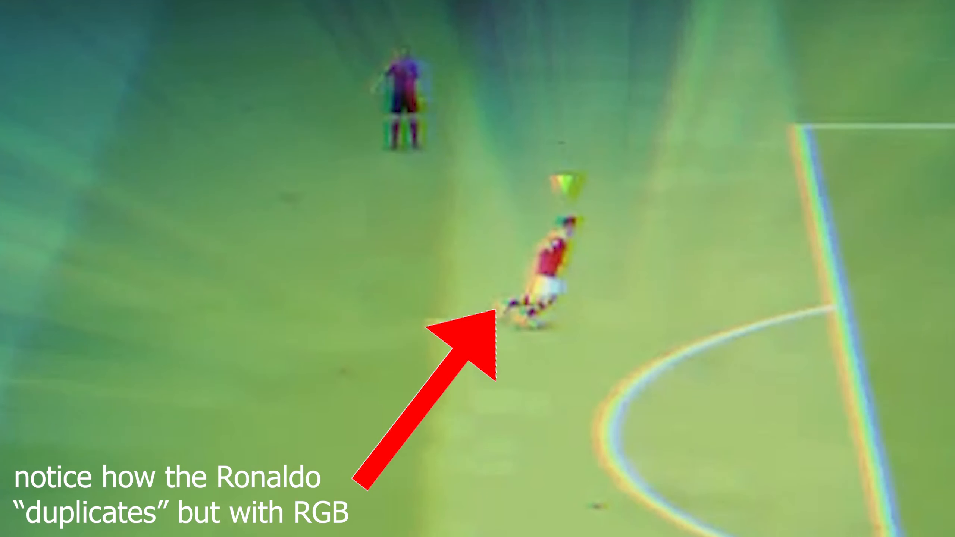
Review the Chromatic Aberration effect across the cut between the sped-up free-kick clip and the fernandesscorpiongoal_Trim clip
{"action": "mouse_move", "coordinate": [196, 306]}
{"action": "left_mouse_down"}
{"action": "mouse_move", "coordinate": [214, 321]}
{"action": "mouse_move", "coordinate": [204, 307]}
{"action": "left_mouse_up"}
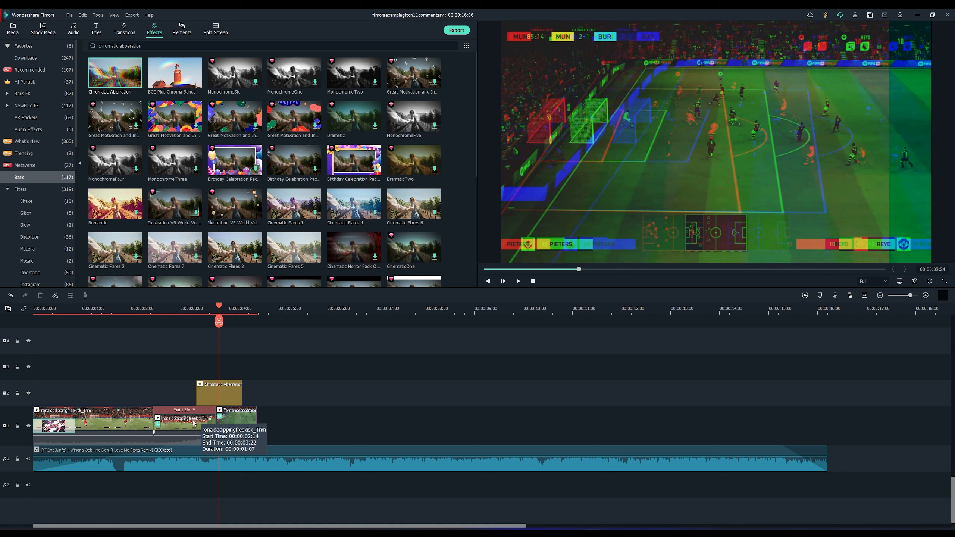
{"action": "left_click_drag", "start_coordinate": [220, 307], "coordinate": [211, 308]}
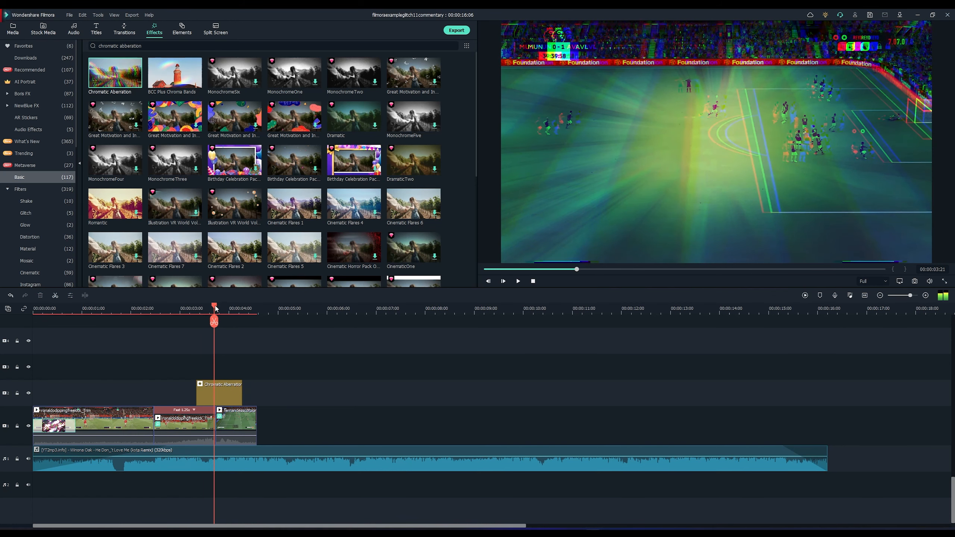
{"action": "left_click_drag", "start_coordinate": [212, 309], "coordinate": [227, 309]}
{"action": "left_click", "coordinate": [244, 428]}
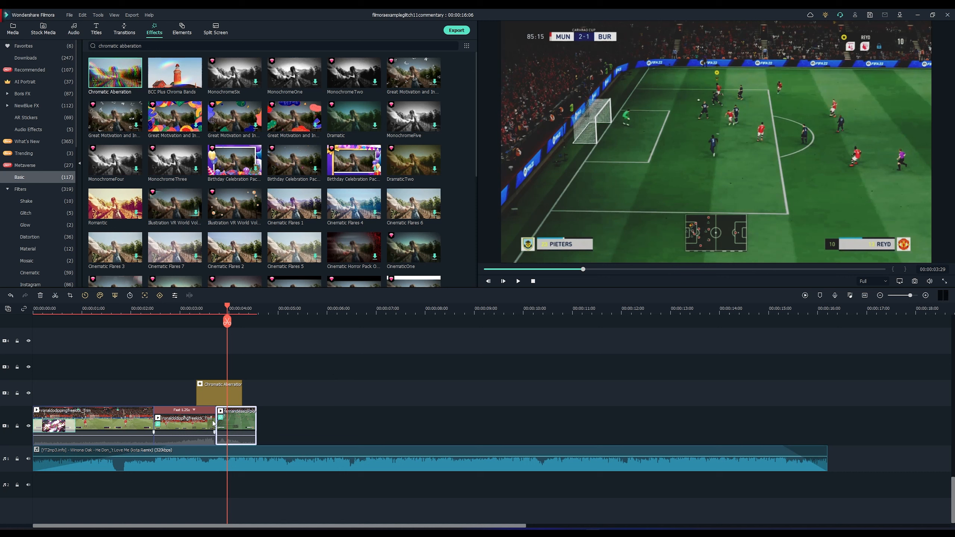
{"action": "left_click", "coordinate": [374, 382]}
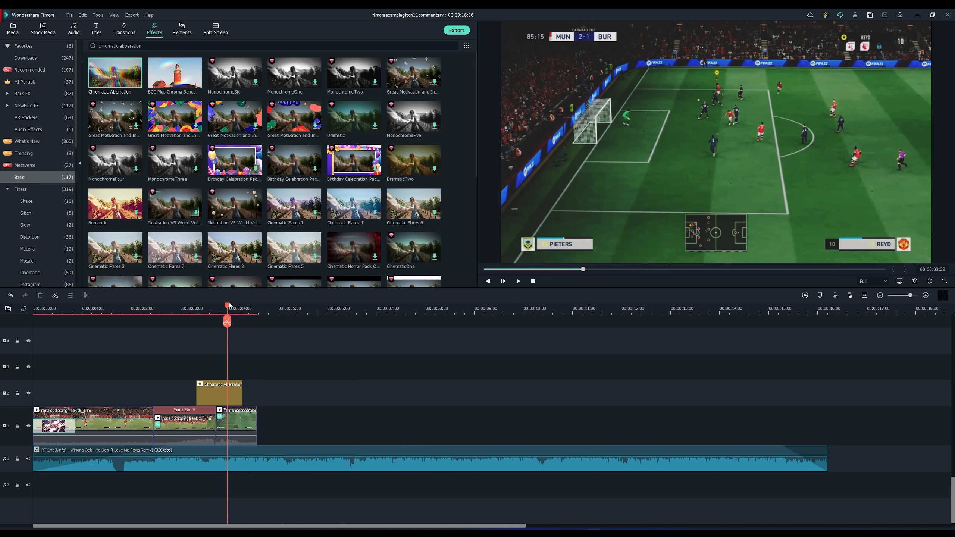
Place the favorite Strong Glitch effect directly after Chromatic Aberration, over the end of the fernandesscorpiongoal_Trim clip, and preview it
{"action": "left_click_drag", "start_coordinate": [230, 306], "coordinate": [252, 306]}
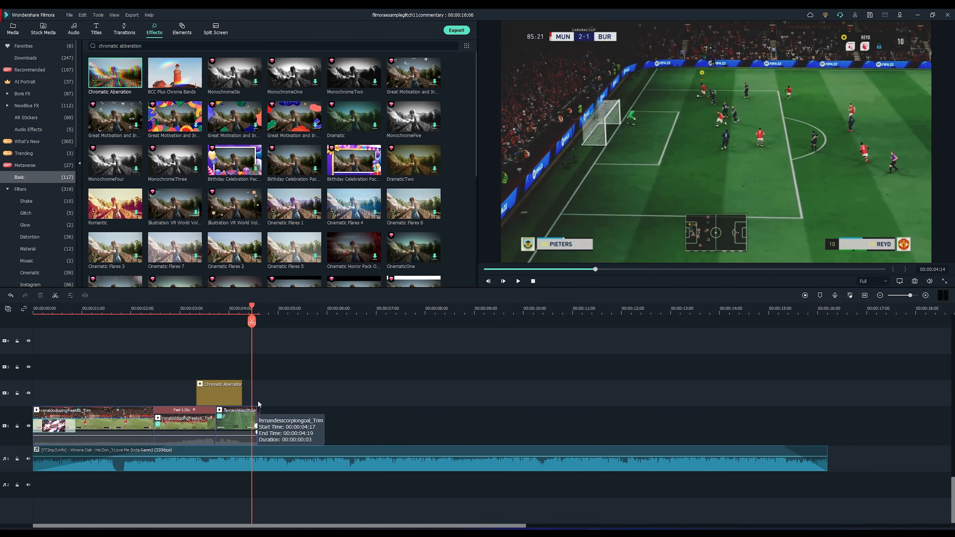
{"action": "left_click_drag", "start_coordinate": [252, 307], "coordinate": [256, 310]}
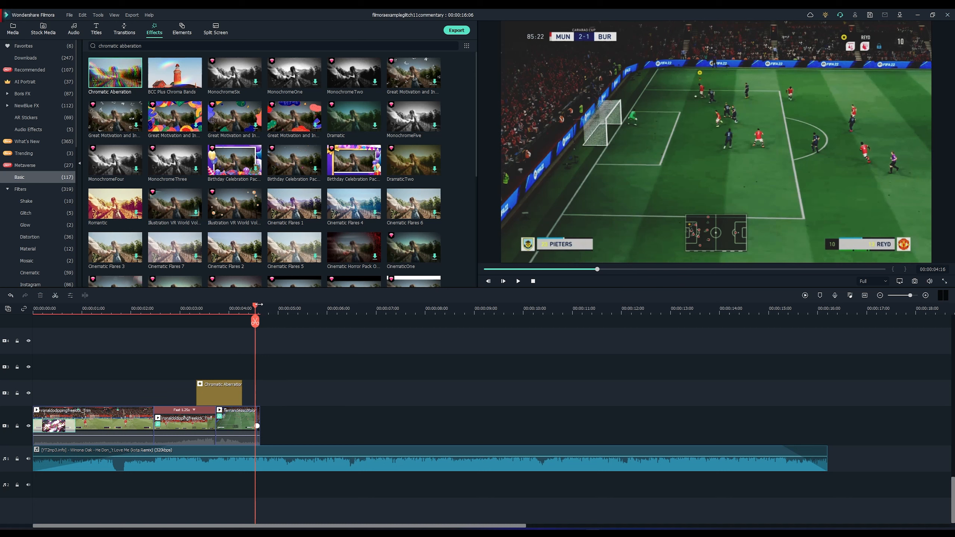
{"action": "left_click_drag", "start_coordinate": [256, 305], "coordinate": [253, 306]}
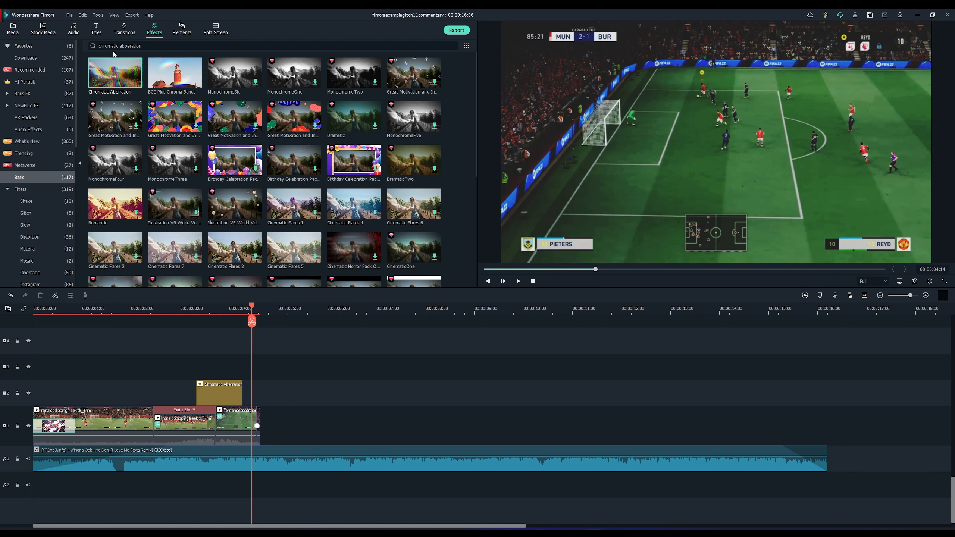
{"action": "left_click", "coordinate": [74, 46]}
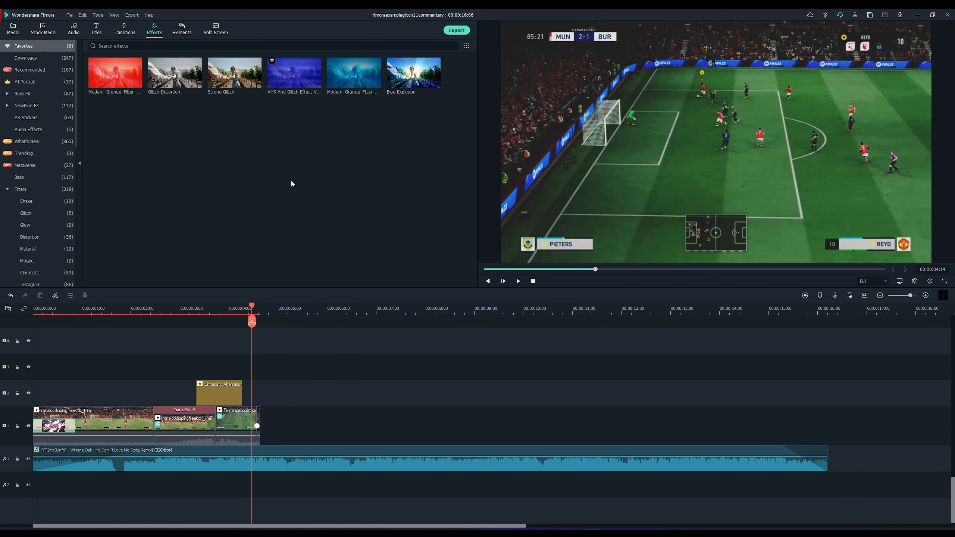
{"action": "left_click_drag", "start_coordinate": [234, 73], "coordinate": [252, 398]}
{"action": "left_click", "coordinate": [256, 308]}
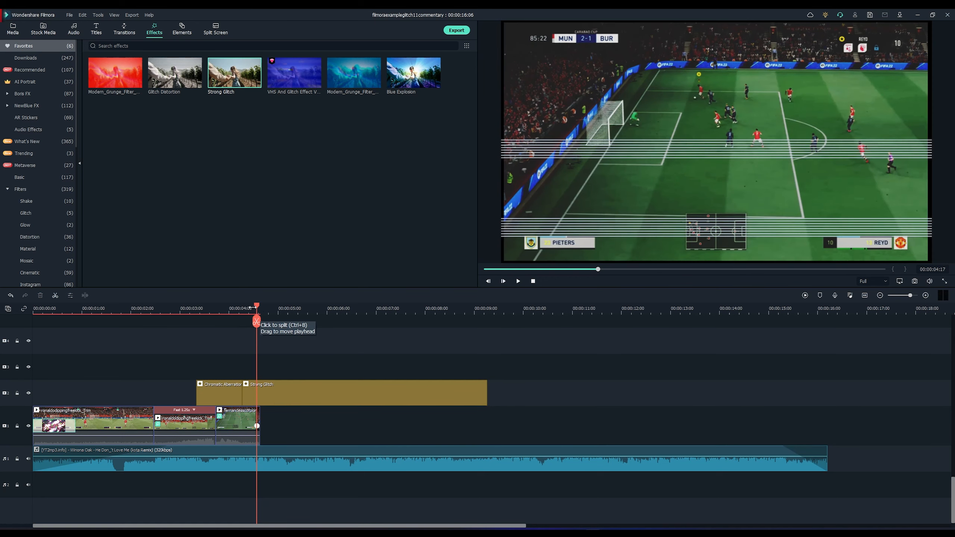
{"action": "mouse_move", "coordinate": [251, 308]}
{"action": "left_mouse_down"}
{"action": "mouse_move", "coordinate": [267, 309]}
{"action": "mouse_move", "coordinate": [254, 310]}
{"action": "left_mouse_up"}
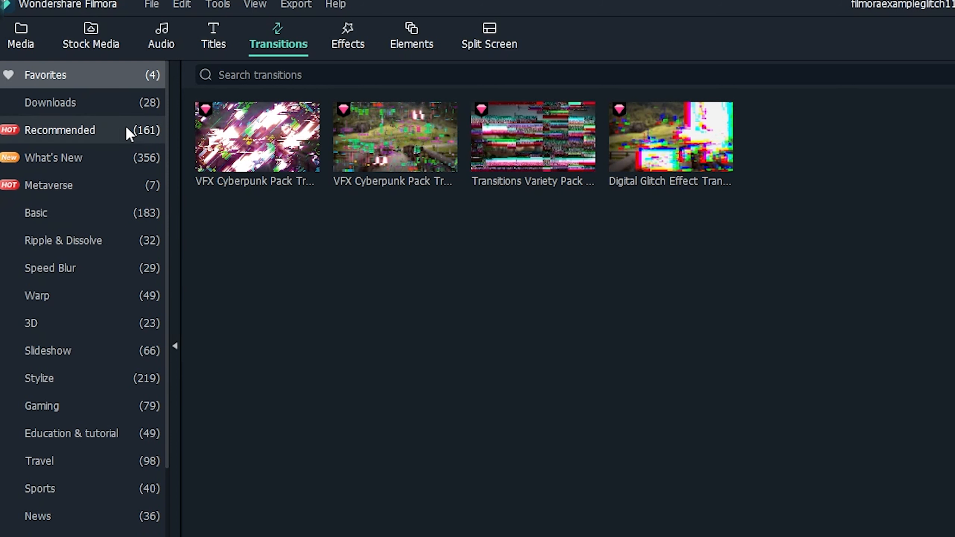
Search the recommended transitions for "glitch"
{"action": "left_click", "coordinate": [77, 130]}
{"action": "left_click", "coordinate": [289, 75]}
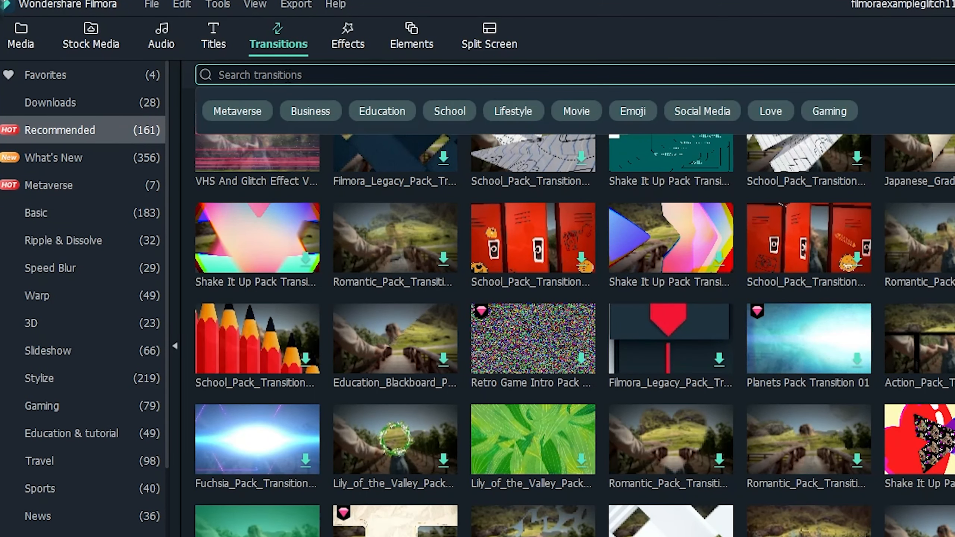
{"action": "type", "text": "glitch"}
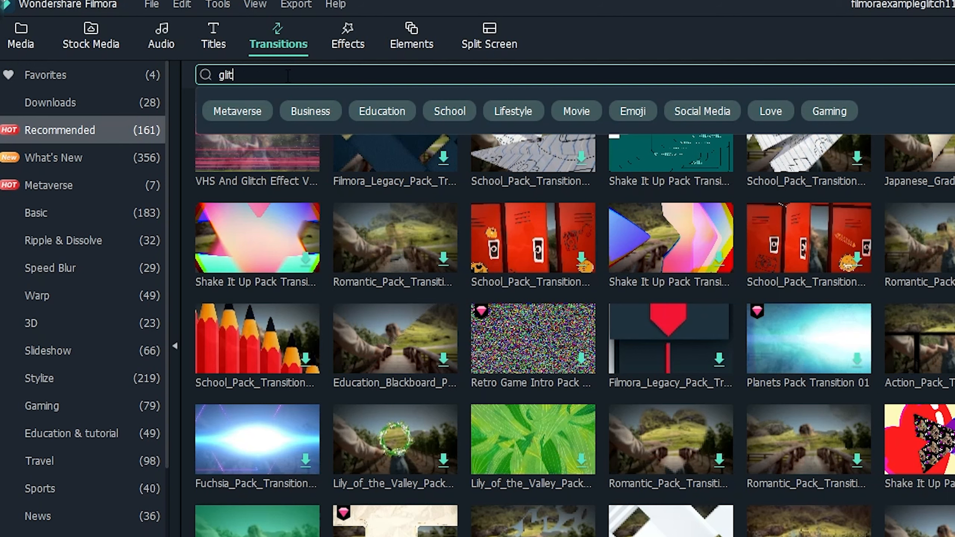
{"action": "key", "text": "Return"}
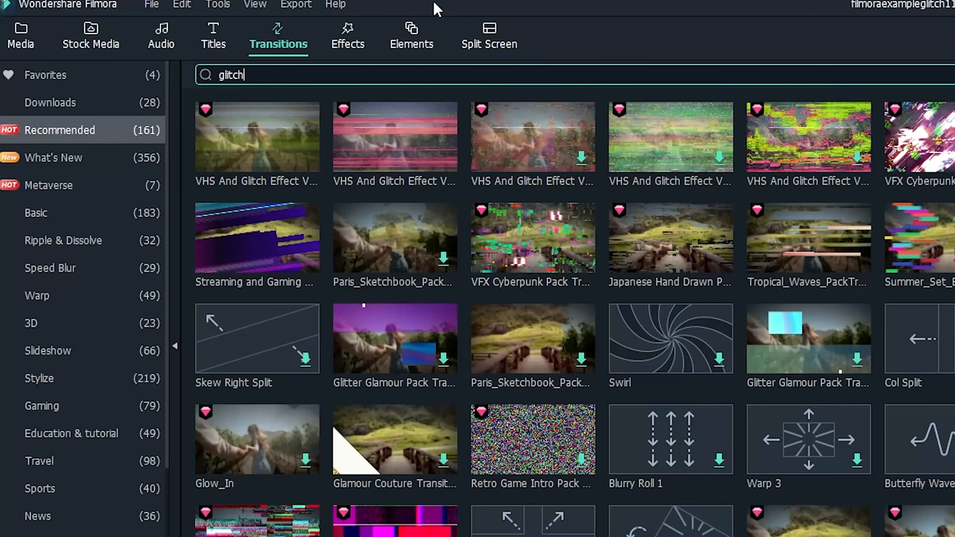
Search the effects library for "glitch"
{"action": "left_click", "coordinate": [340, 34]}
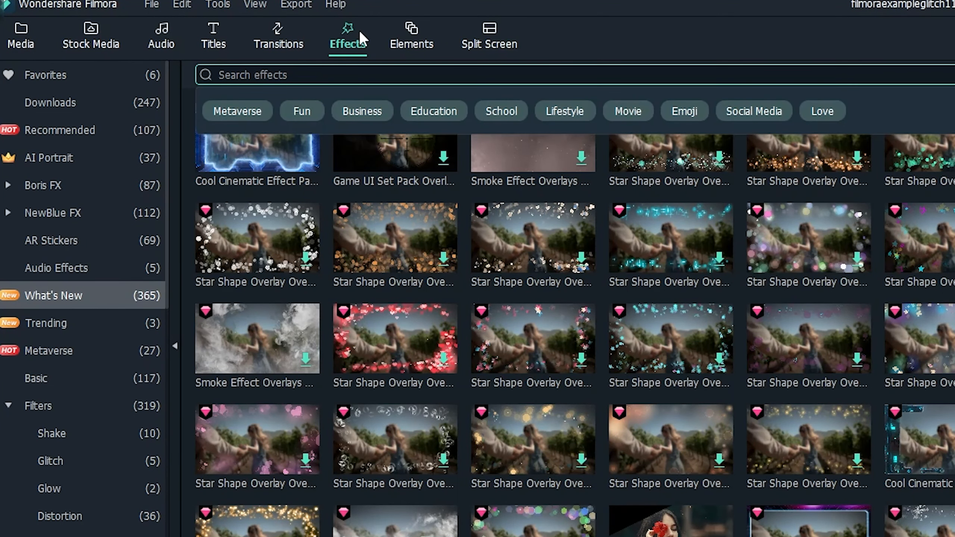
{"action": "type", "text": "glitch"}
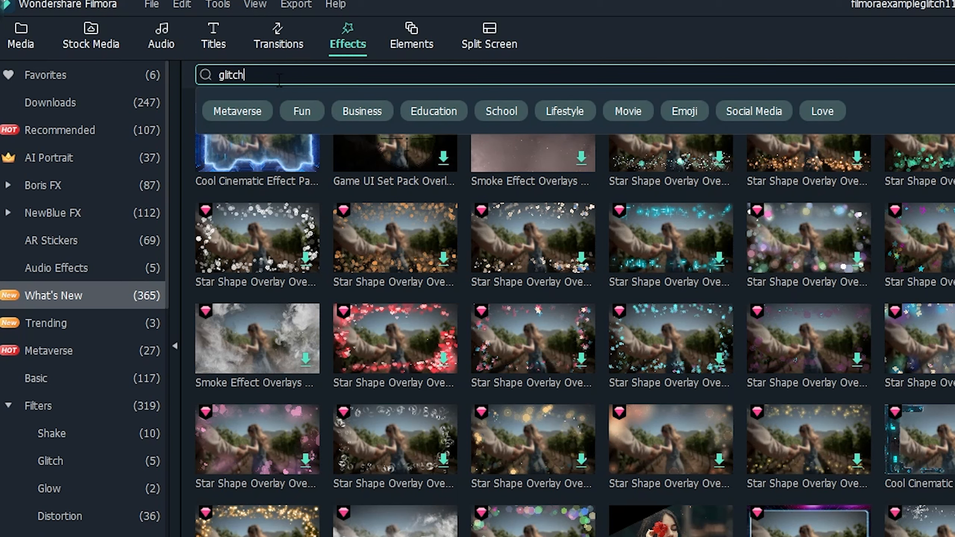
{"action": "key", "text": "Return"}
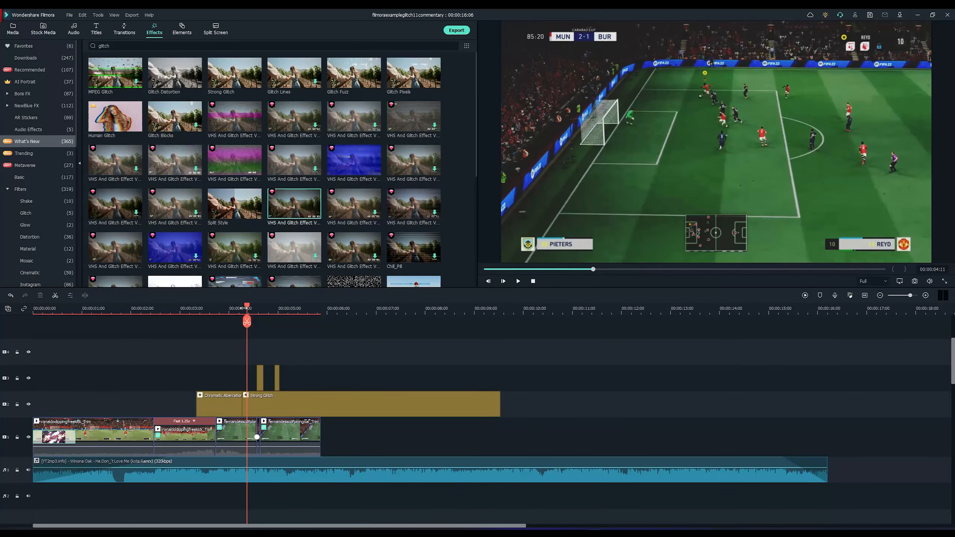
Review the Strong Glitch effect frame by frame around 00:00:04:13, over the cut between the two short Fernandes clips
{"action": "mouse_move", "coordinate": [248, 309]}
{"action": "left_mouse_down"}
{"action": "mouse_move", "coordinate": [259, 310]}
{"action": "mouse_move", "coordinate": [249, 309]}
{"action": "left_mouse_up"}
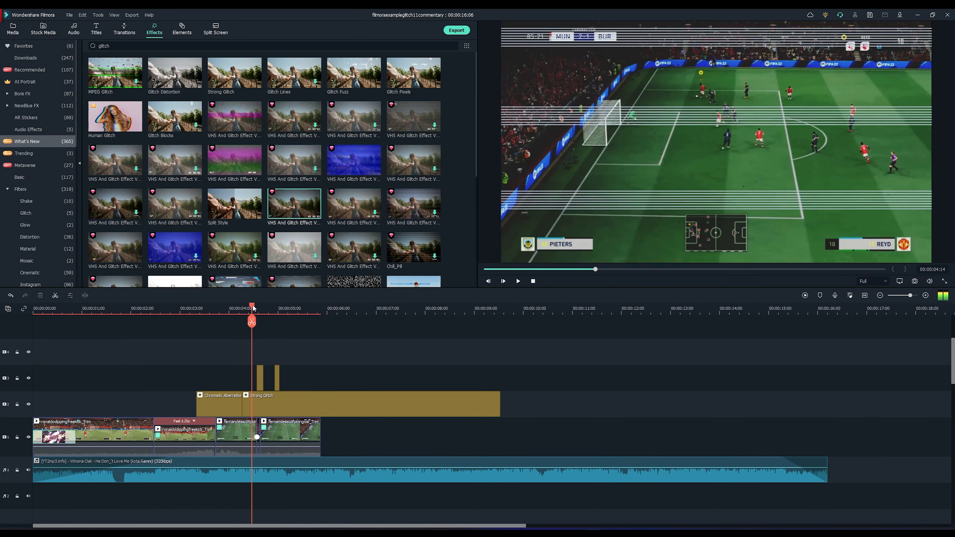
{"action": "left_click", "coordinate": [322, 412]}
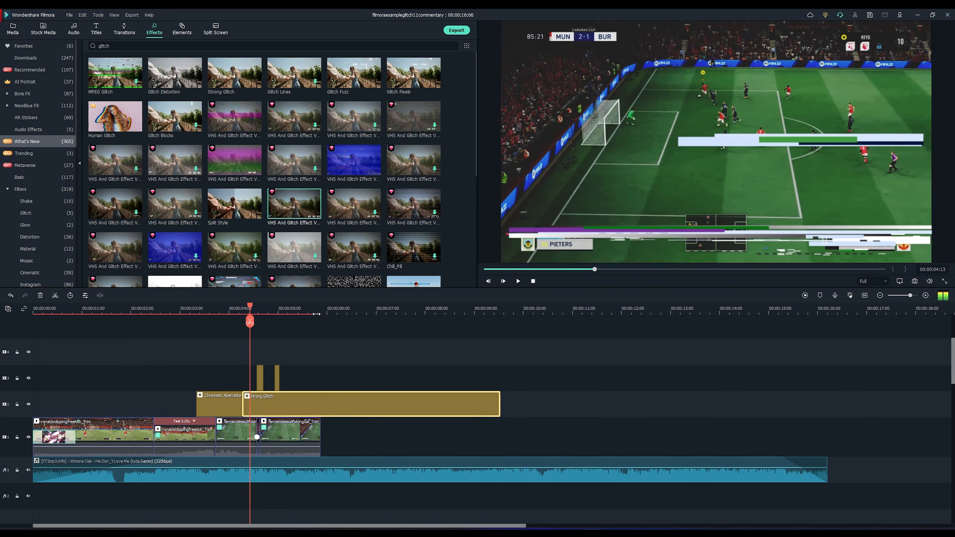
{"action": "left_click_drag", "start_coordinate": [248, 309], "coordinate": [276, 309]}
Try placing Glitch Distortion on the empty track above the short glitch effects at about 00:00:04:15 and shortening its end
{"action": "left_click", "coordinate": [253, 348]}
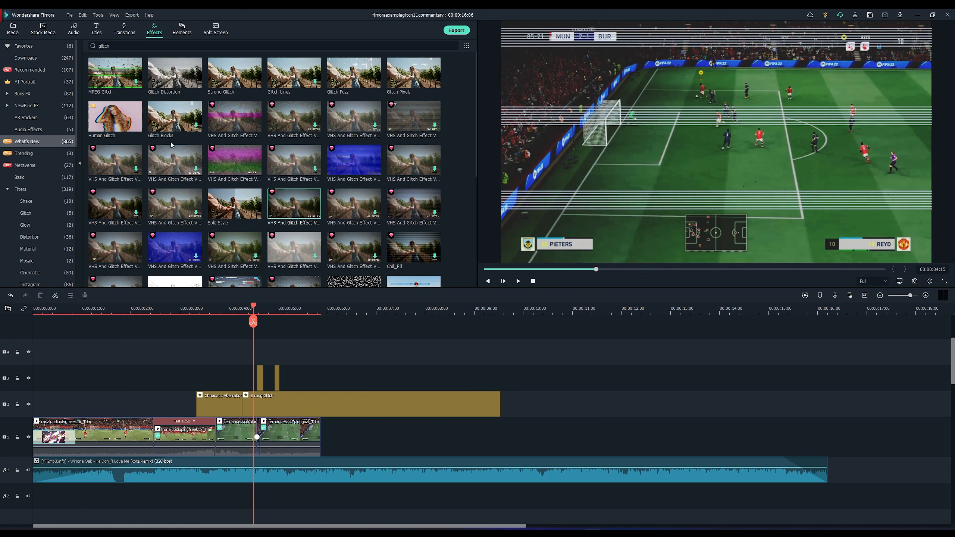
{"action": "left_click_drag", "start_coordinate": [169, 78], "coordinate": [258, 360]}
{"action": "left_click_drag", "start_coordinate": [501, 358], "coordinate": [390, 344]}
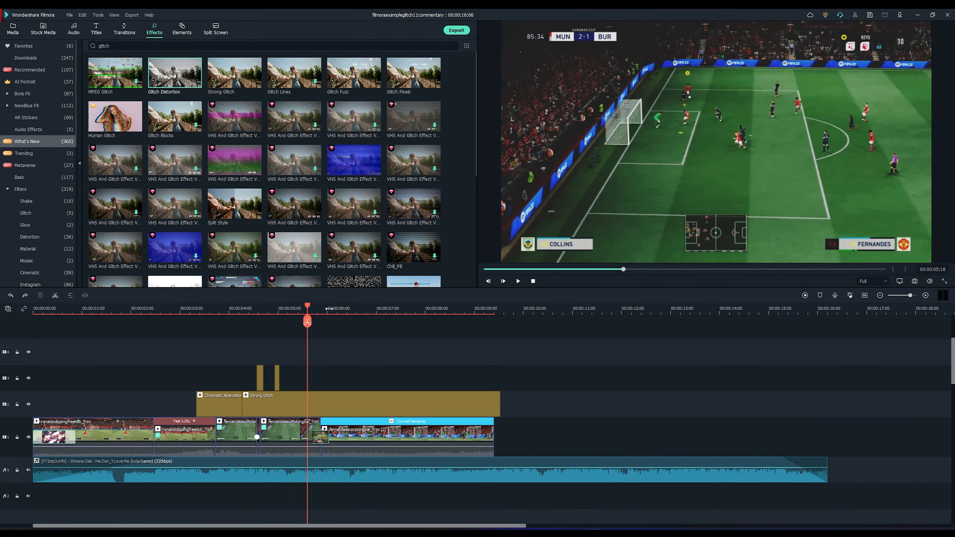
Open the customized Speed Ramping settings of the fernandesscorpiongoal_Trim (2) clip and examine its speed curve from point to point
{"action": "left_click_drag", "start_coordinate": [307, 308], "coordinate": [363, 308]}
{"action": "left_click", "coordinate": [426, 427]}
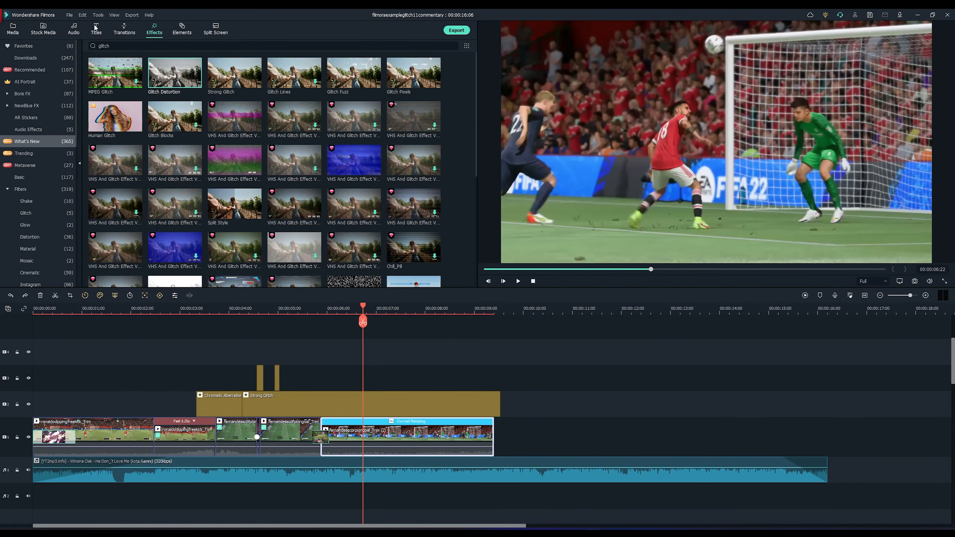
{"action": "double_click", "coordinate": [423, 430]}
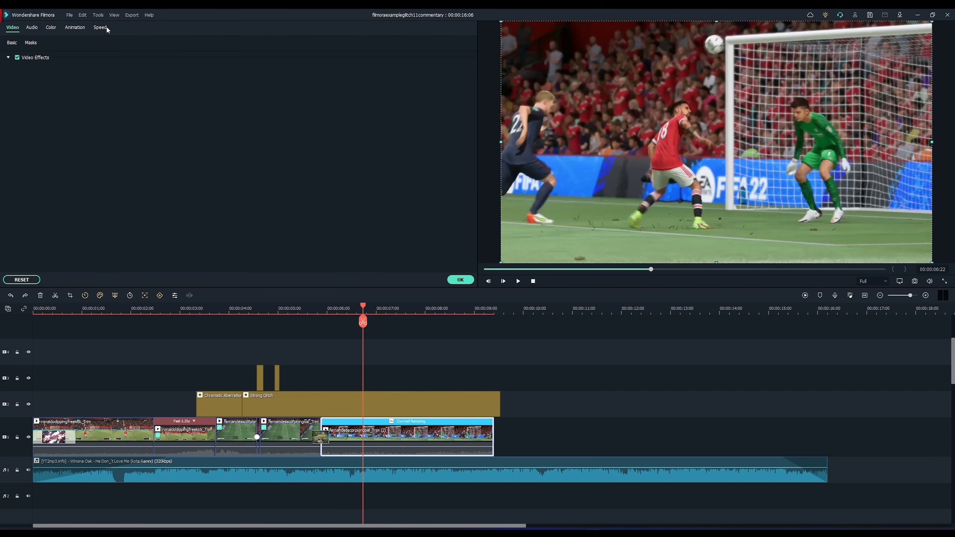
{"action": "left_click", "coordinate": [95, 28]}
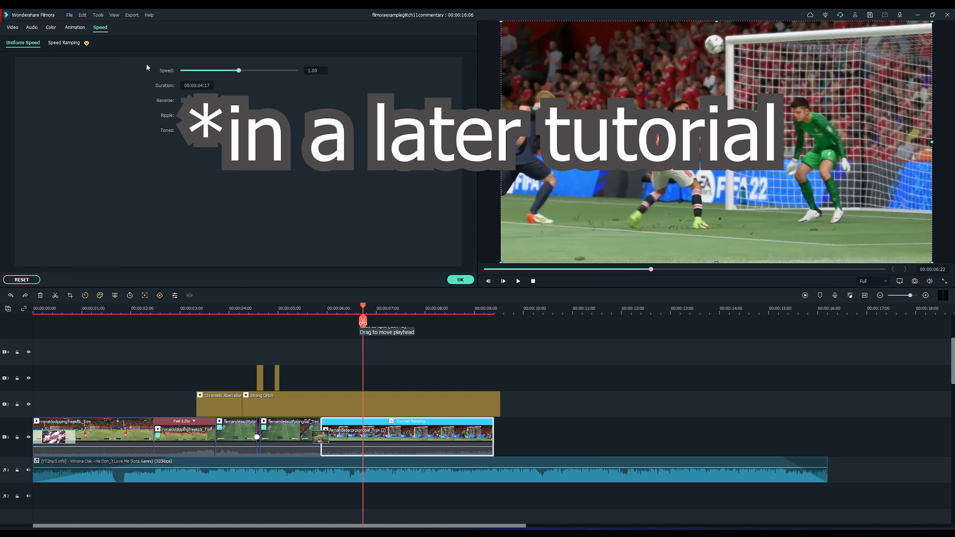
{"action": "left_click", "coordinate": [54, 44]}
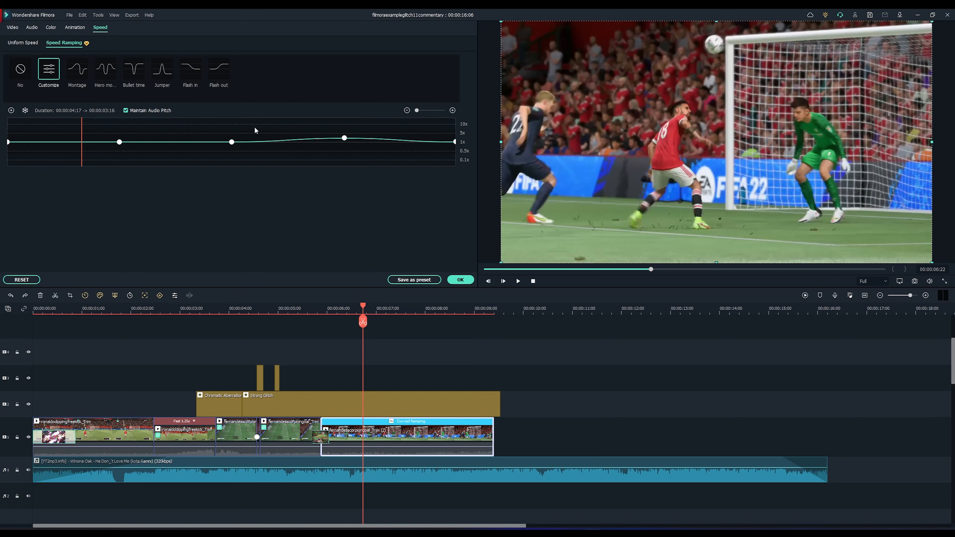
{"action": "left_click_drag", "start_coordinate": [256, 131], "coordinate": [534, 144]}
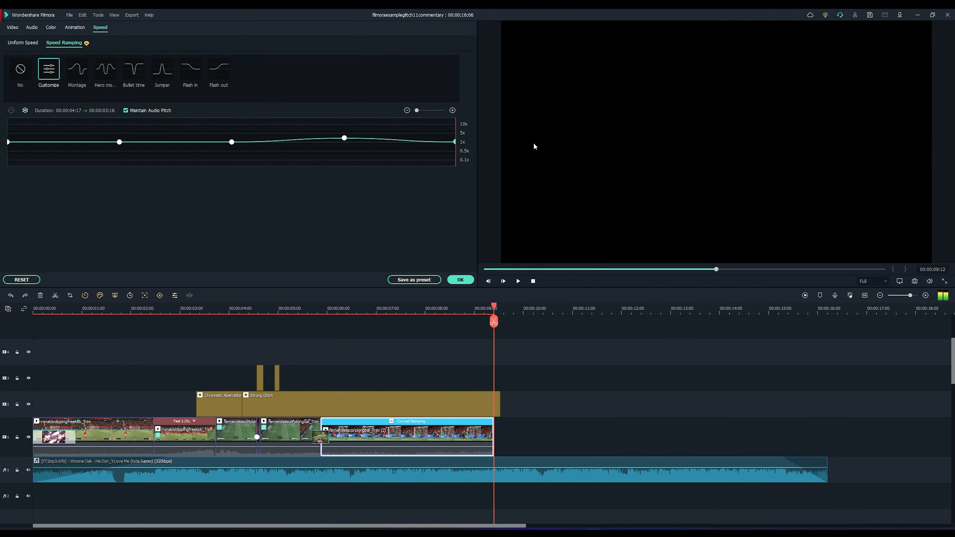
{"action": "left_click_drag", "start_coordinate": [463, 148], "coordinate": [233, 158]}
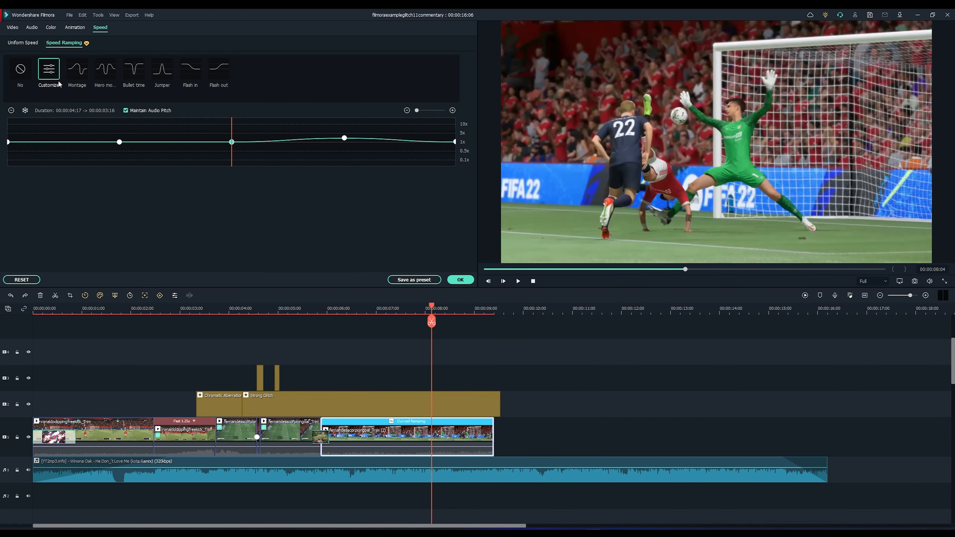
Try raising the middle point of the clip's speed curve above 1x, undo it, and close the speed settings
{"action": "mouse_move", "coordinate": [231, 142]}
{"action": "left_mouse_down"}
{"action": "mouse_move", "coordinate": [231, 133]}
{"action": "mouse_move", "coordinate": [241, 141]}
{"action": "mouse_move", "coordinate": [198, 141]}
{"action": "mouse_move", "coordinate": [234, 135]}
{"action": "left_mouse_up"}
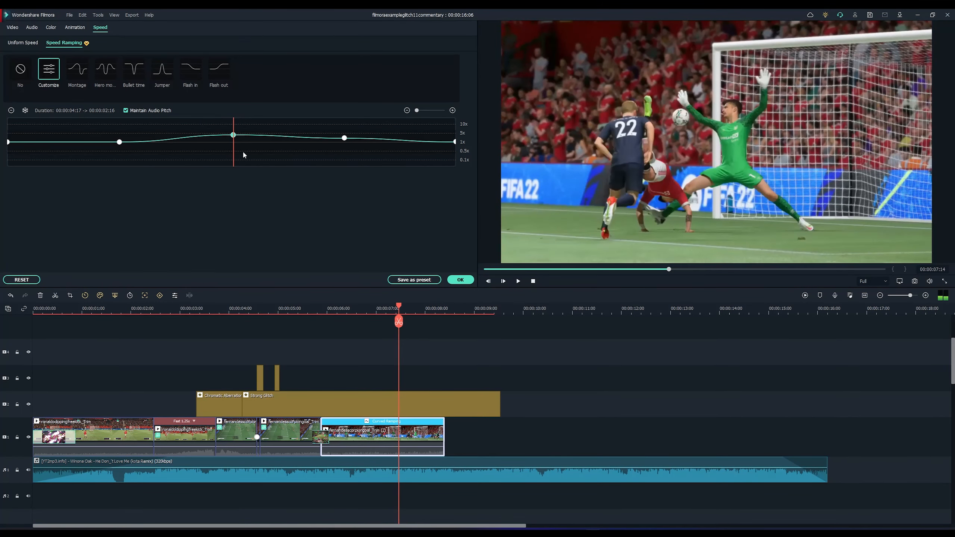
{"action": "key", "text": "ctrl+z"}
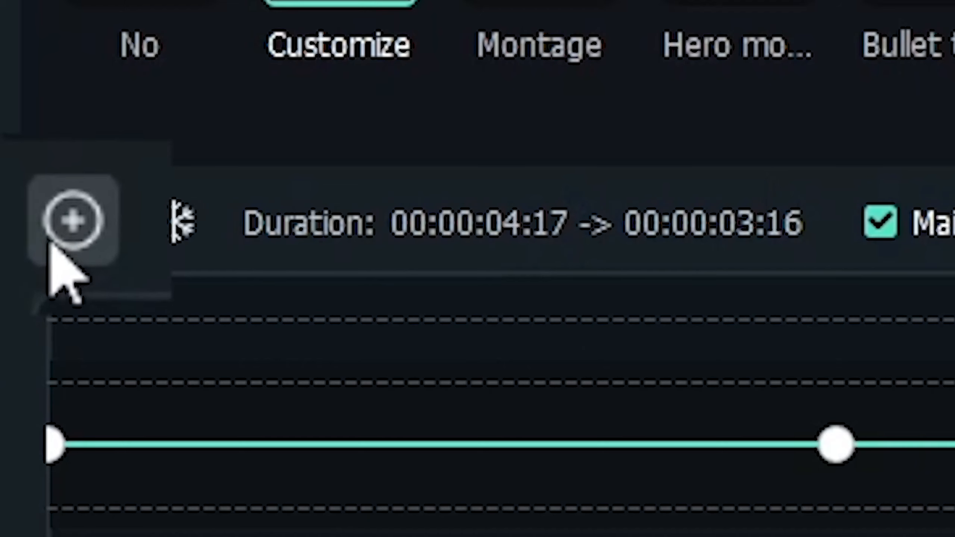
{"action": "left_click", "coordinate": [8, 111]}
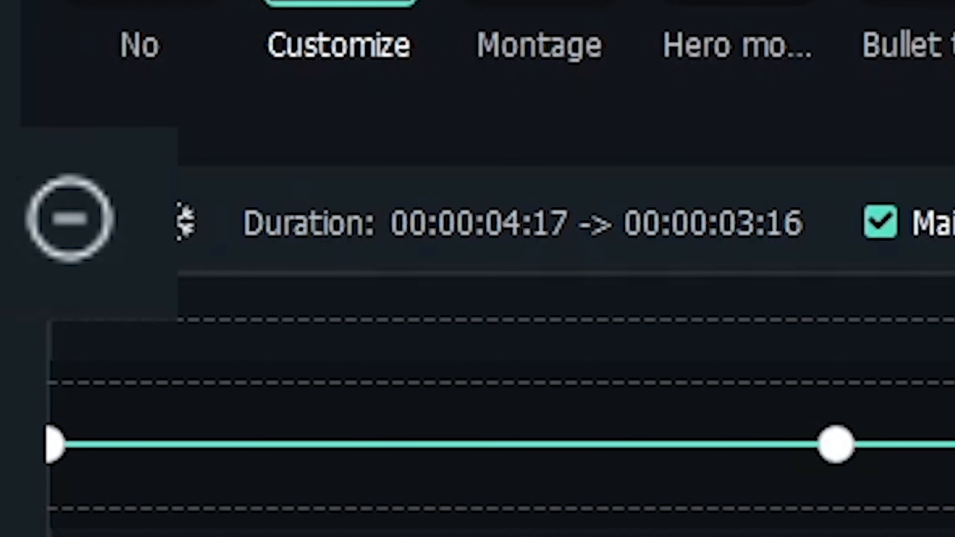
{"action": "left_click", "coordinate": [118, 199]}
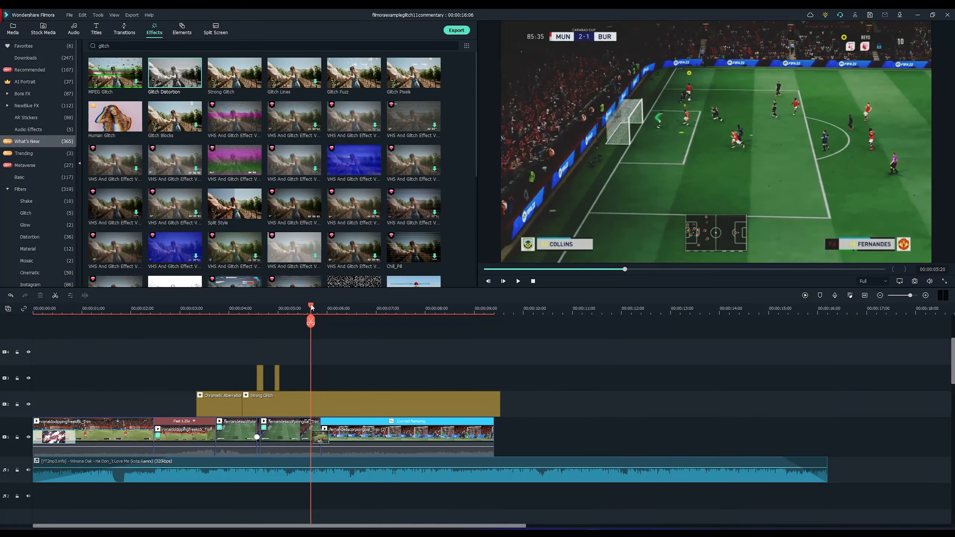
Place the second favorite VFX Cyberpunk Pack transition on the cut before the speed-ramped scorpion goal clip and preview it
{"action": "left_click_drag", "start_coordinate": [309, 308], "coordinate": [320, 309]}
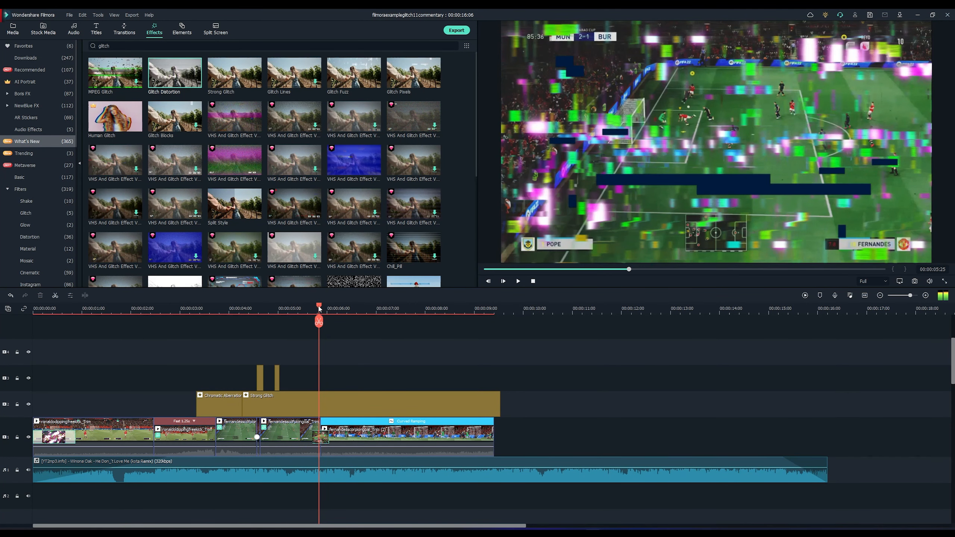
{"action": "left_click", "coordinate": [321, 442]}
{"action": "left_click", "coordinate": [126, 44]}
{"action": "left_click", "coordinate": [128, 33]}
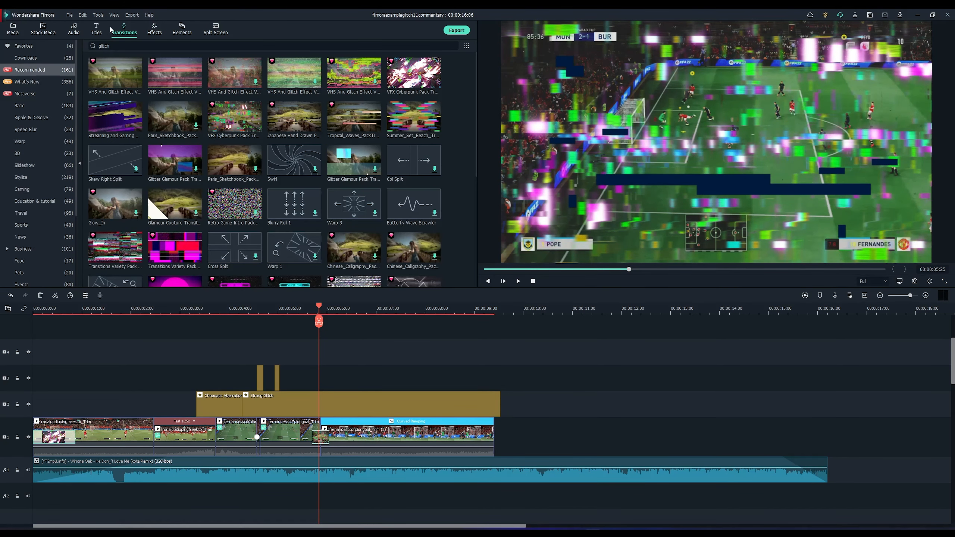
{"action": "left_click", "coordinate": [41, 47]}
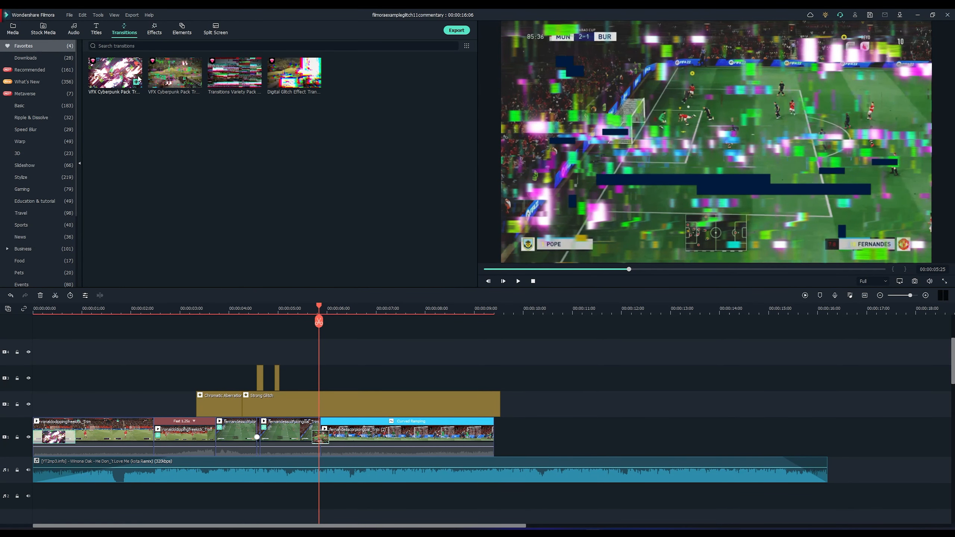
{"action": "left_click", "coordinate": [168, 71]}
{"action": "left_click_drag", "start_coordinate": [369, 321], "coordinate": [303, 317]}
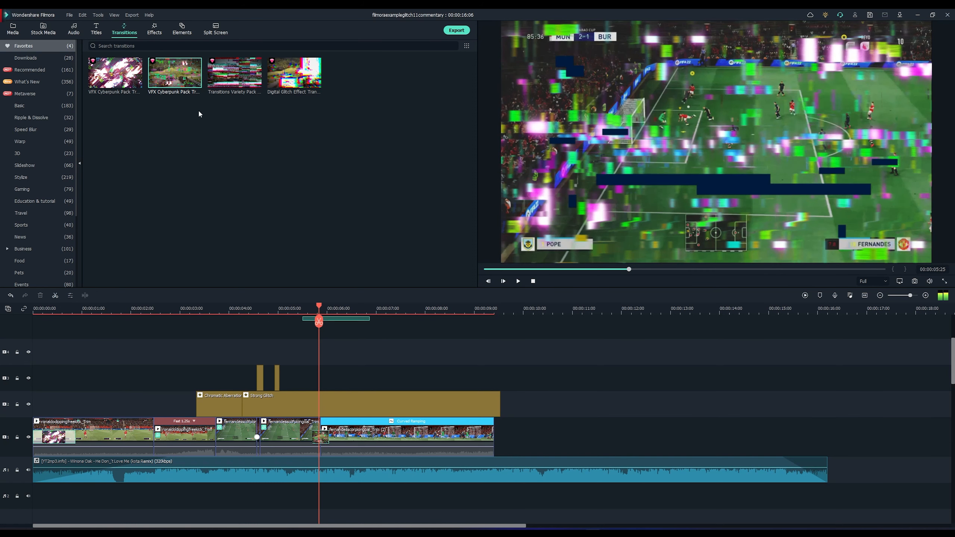
{"action": "left_click_drag", "start_coordinate": [172, 71], "coordinate": [322, 439]}
{"action": "left_click_drag", "start_coordinate": [370, 320], "coordinate": [359, 339]}
{"action": "left_click_drag", "start_coordinate": [323, 307], "coordinate": [356, 308]}
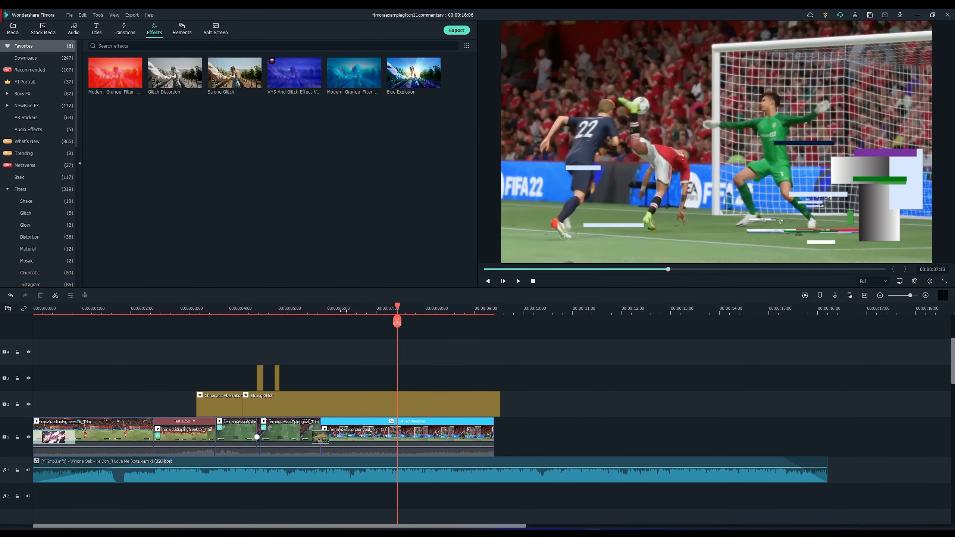
Play a preview of the favorite Glitch Distortion effect
{"action": "left_click", "coordinate": [348, 309]}
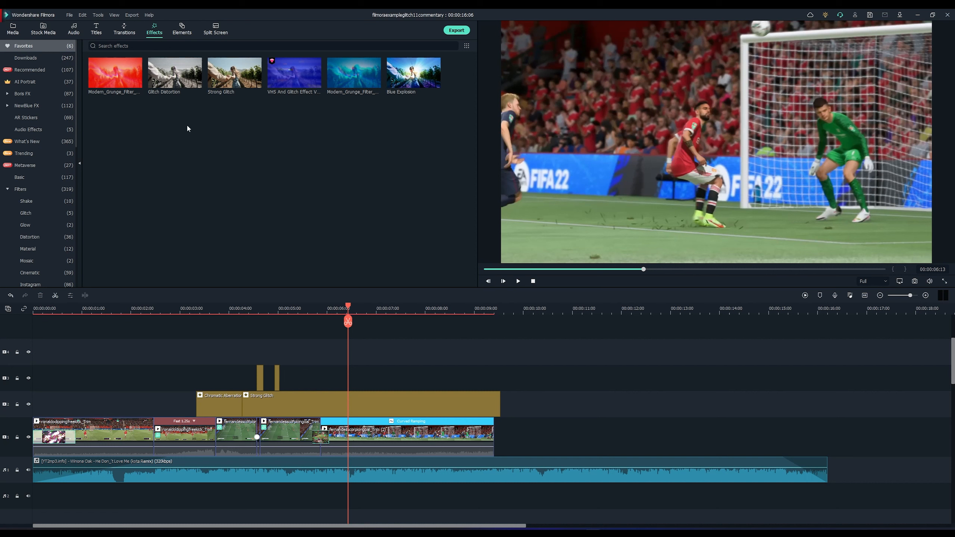
{"action": "left_click", "coordinate": [166, 70]}
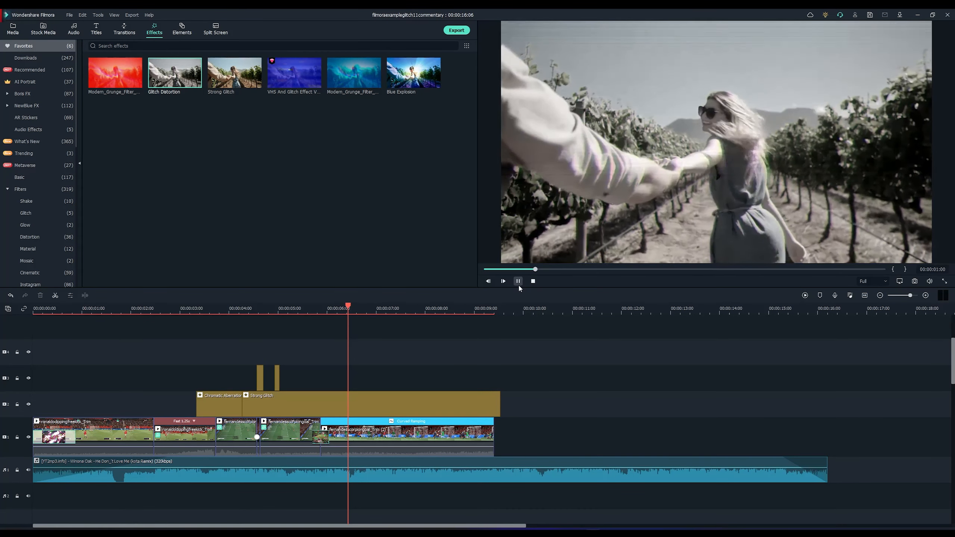
{"action": "left_click", "coordinate": [518, 282]}
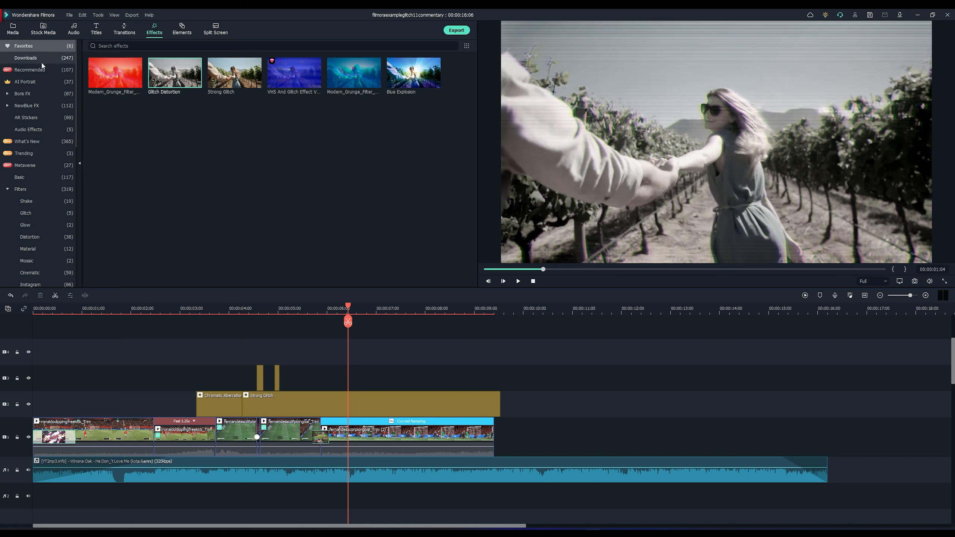
Place Glitch Distortion above Strong Glitch from the start of the speed-ramped scorpion goal clip and trim its end to match Strong Glitch
{"action": "left_click_drag", "start_coordinate": [413, 298], "coordinate": [324, 387]}
{"action": "left_click_drag", "start_coordinate": [565, 379], "coordinate": [501, 380]}
{"action": "left_click", "coordinate": [349, 309]}
Review the Glitch Distortion section, the following Purple_Rays and Chromatic Aberration section, and the transition between them at 00:00:09:07
{"action": "left_click_drag", "start_coordinate": [349, 309], "coordinate": [437, 315]}
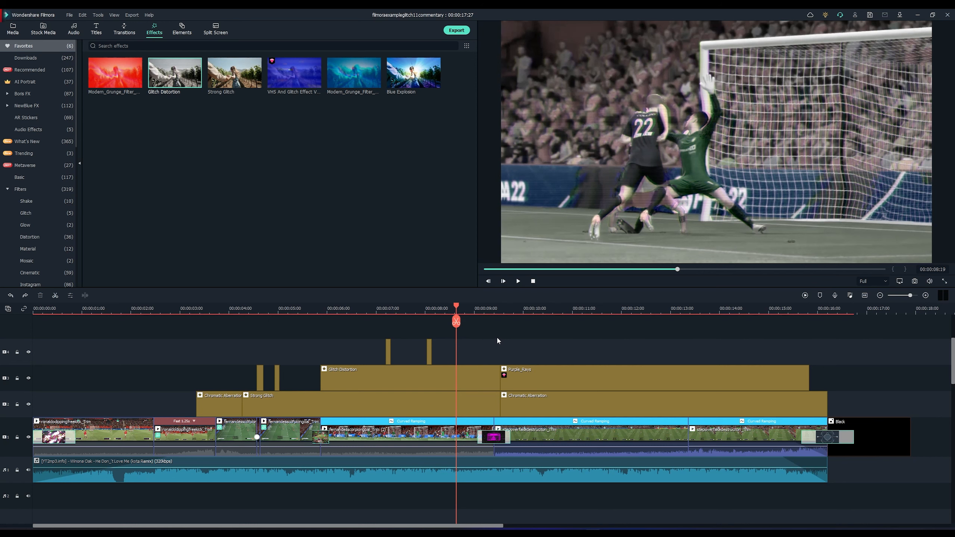
{"action": "left_click_drag", "start_coordinate": [457, 314], "coordinate": [570, 314]}
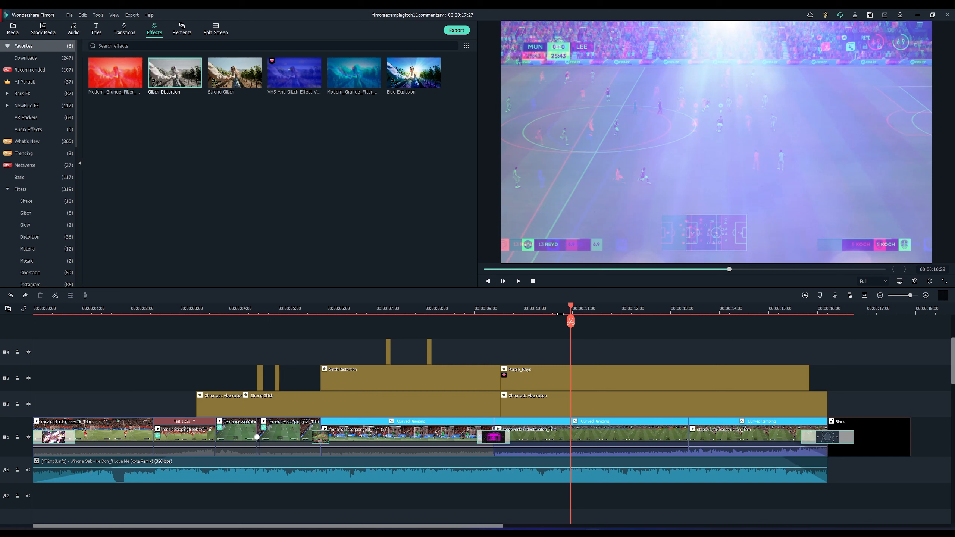
{"action": "left_click", "coordinate": [486, 309]}
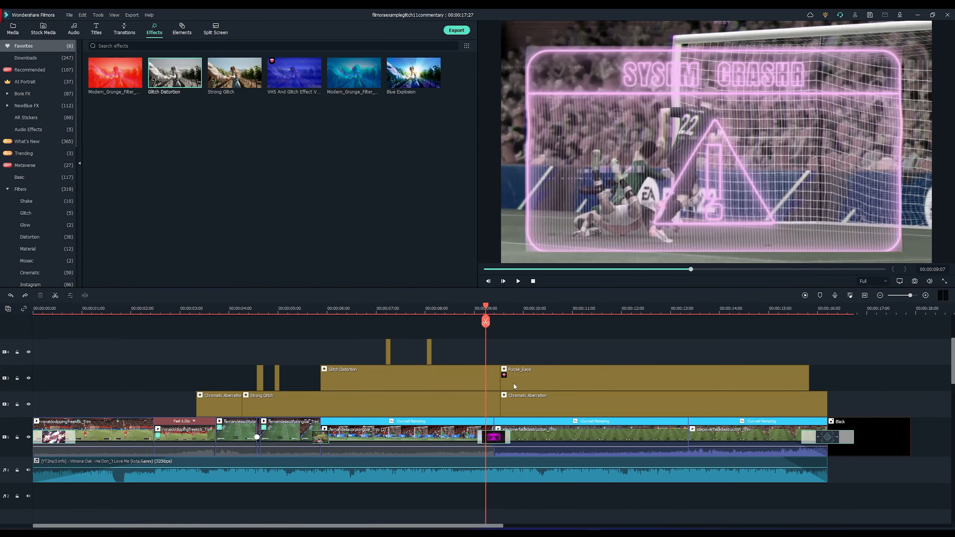
Search the recommended transitions for "glitch" and examine Glitch Intro Transition 01 and Glitch Intro Transition 02
{"action": "left_click", "coordinate": [124, 29]}
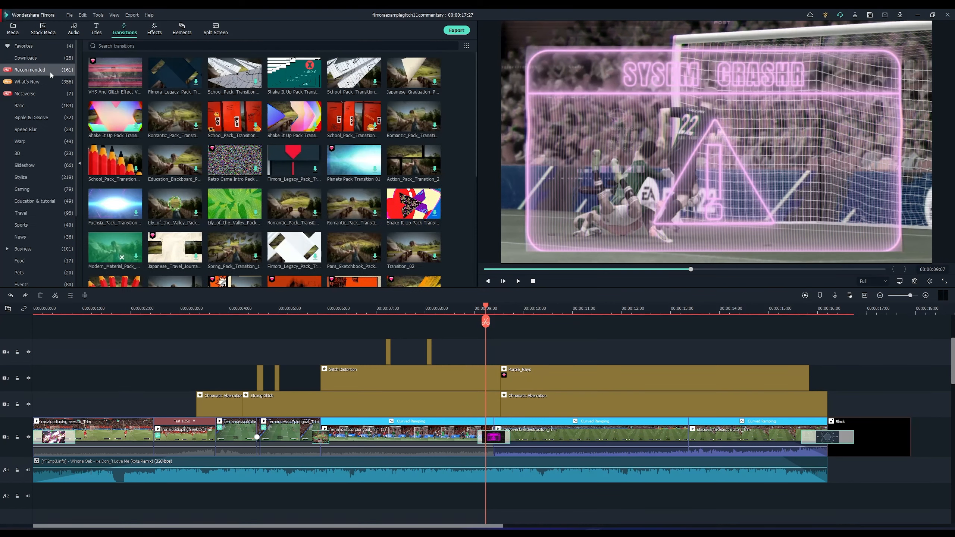
{"action": "left_click", "coordinate": [185, 43]}
{"action": "type", "text": "glitch"}
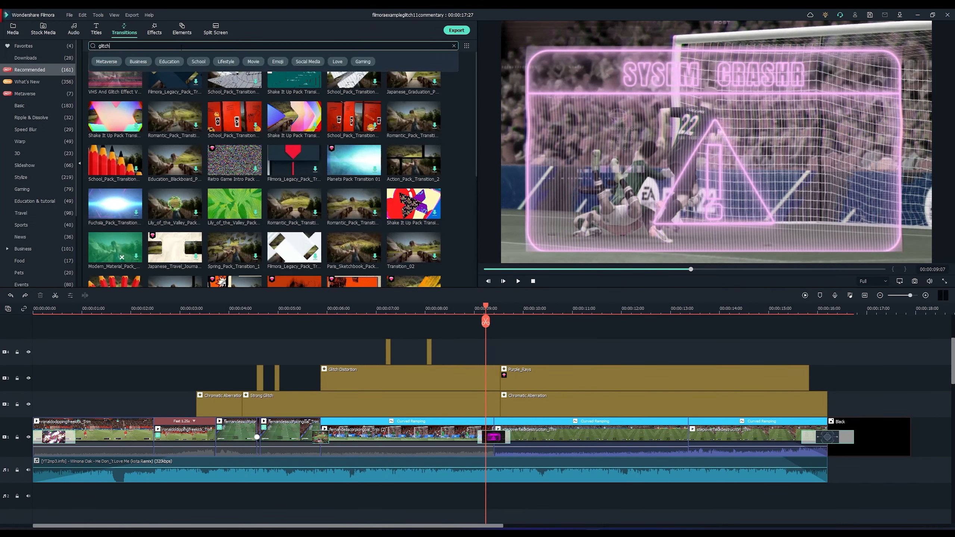
{"action": "key", "text": "Return"}
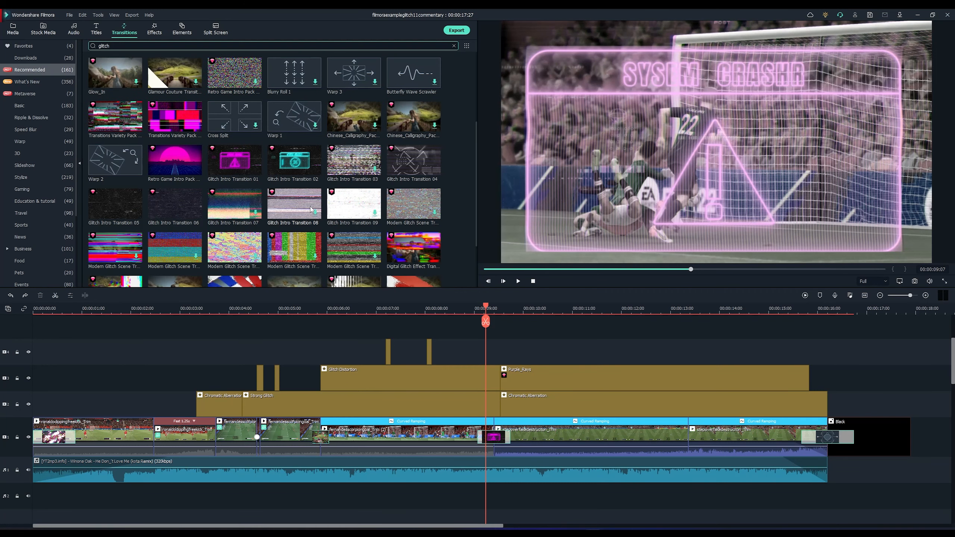
{"action": "left_click", "coordinate": [231, 159]}
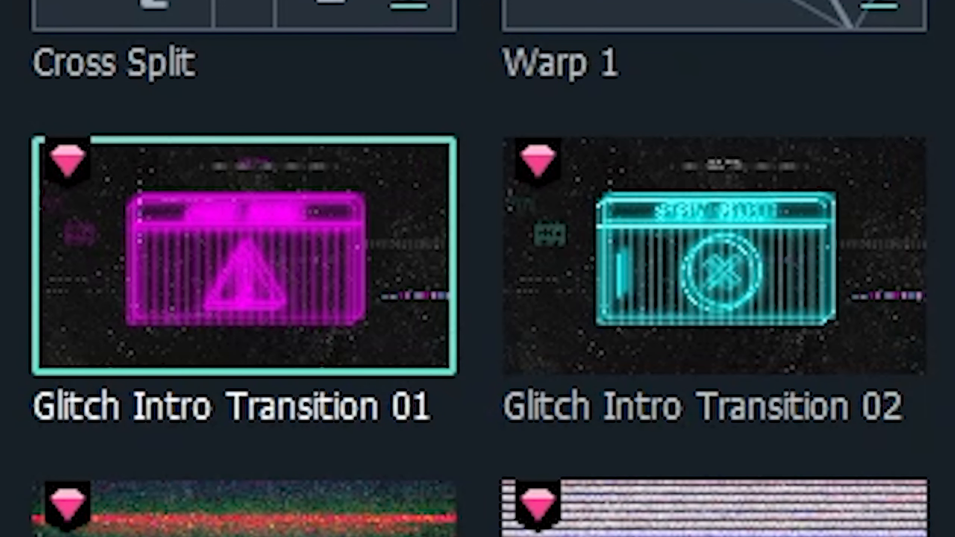
{"action": "left_click", "coordinate": [799, 299]}
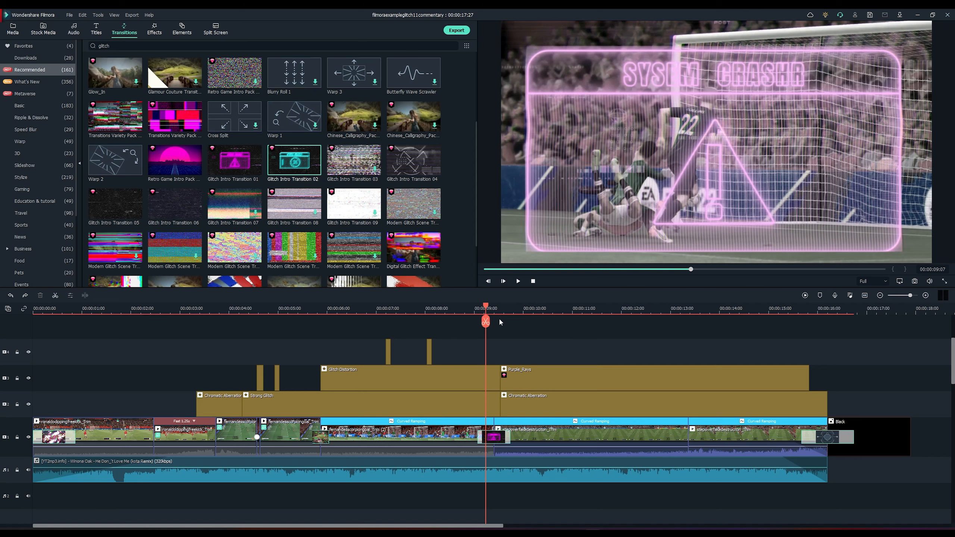
Review the short Modern_Grunge_Filter effect at 00:00:07:08 above Glitch Distortion and show the favorite effects
{"action": "left_click_drag", "start_coordinate": [487, 309], "coordinate": [397, 308]}
{"action": "left_click", "coordinate": [388, 309]}
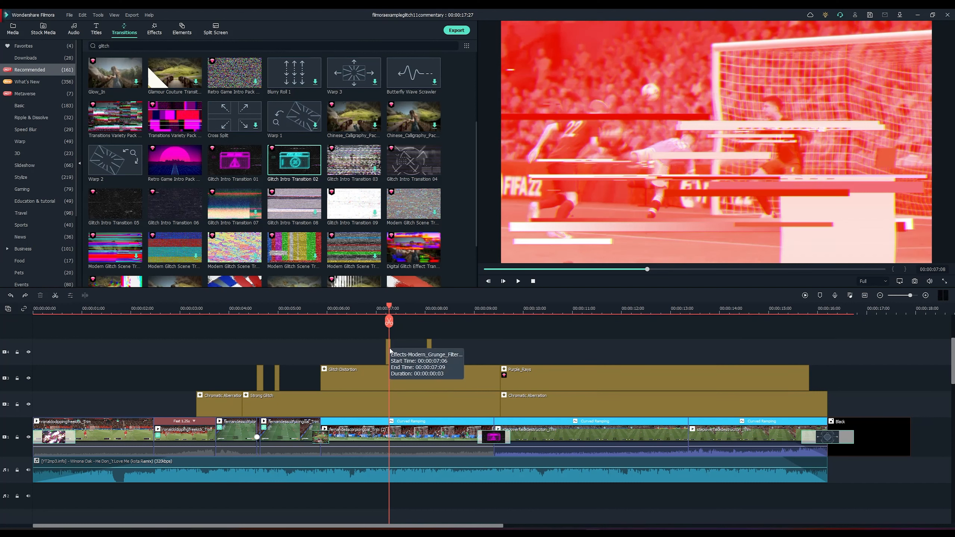
{"action": "left_click", "coordinate": [153, 29]}
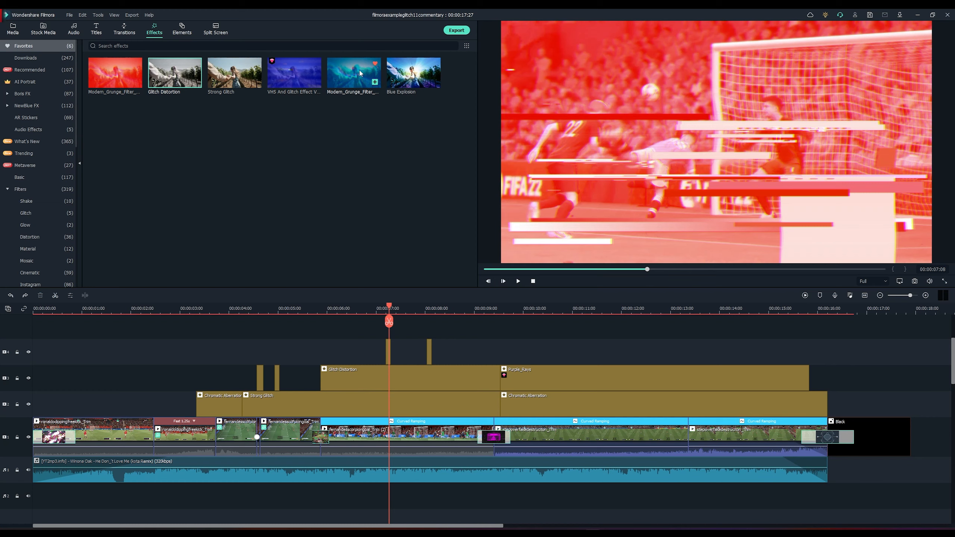
Try Modern_Grunge_Filter_Channel_Split_Red above the existing short effect at 00:00:07:06, trimmed to about the same length
{"action": "left_click", "coordinate": [343, 76]}
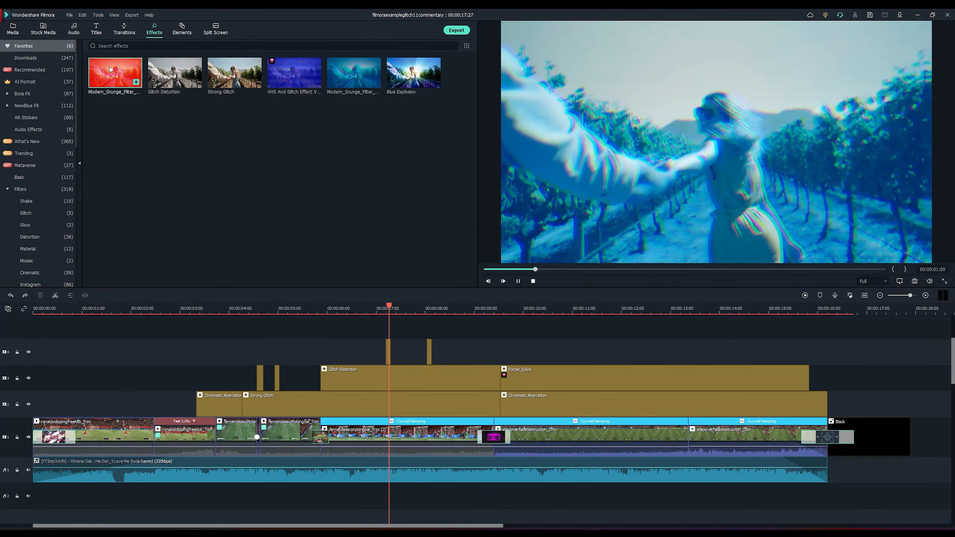
{"action": "left_click", "coordinate": [136, 79]}
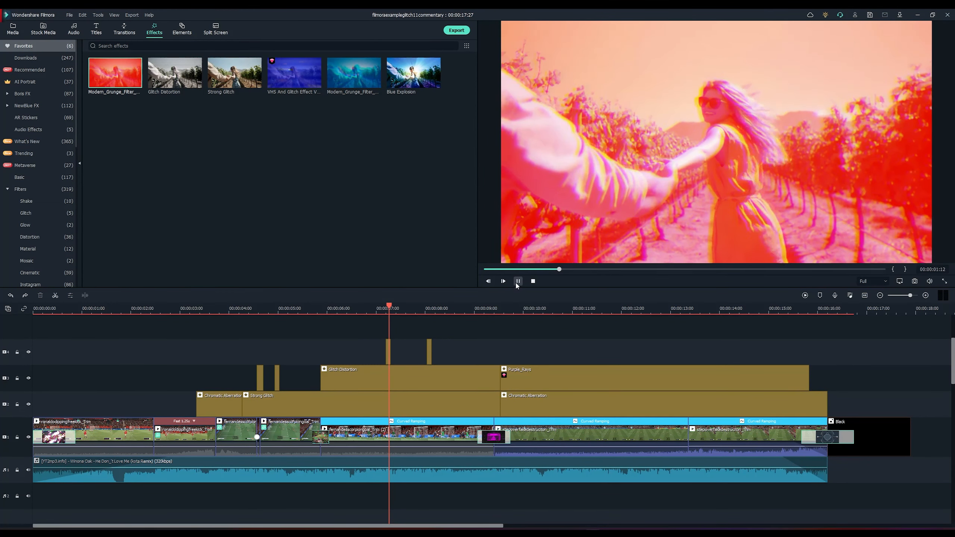
{"action": "left_click", "coordinate": [518, 283]}
{"action": "left_click_drag", "start_coordinate": [394, 315], "coordinate": [388, 339]}
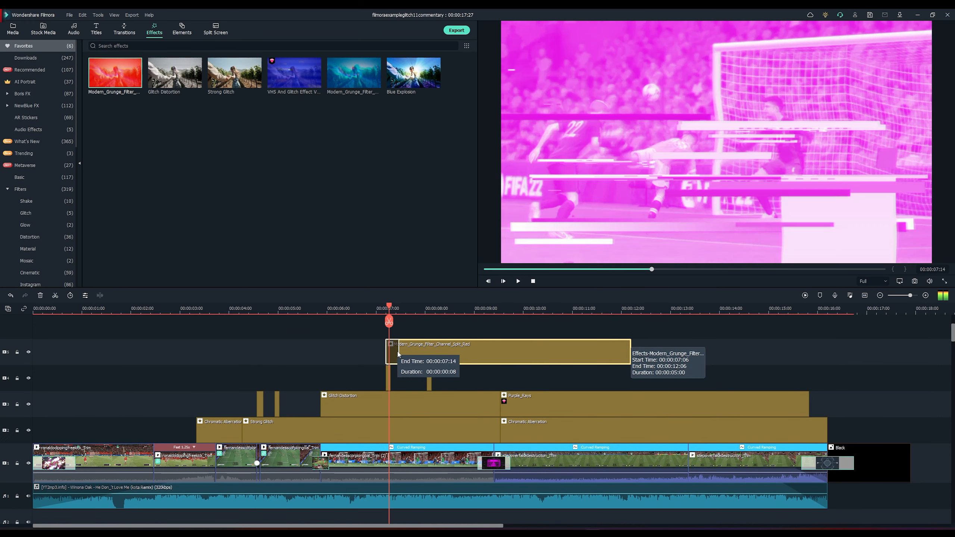
{"action": "left_click_drag", "start_coordinate": [621, 347], "coordinate": [389, 348]}
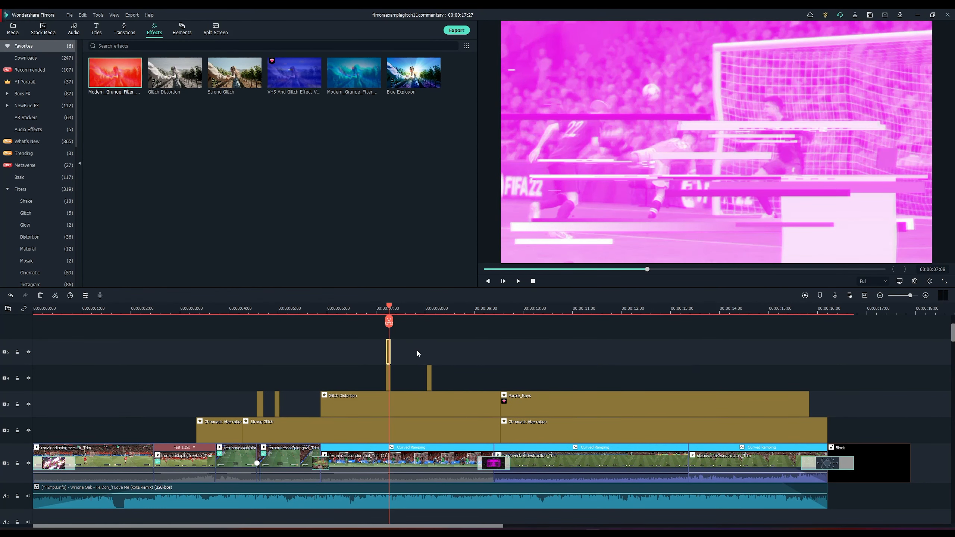
{"action": "left_click", "coordinate": [417, 351]}
{"action": "left_click", "coordinate": [386, 352]}
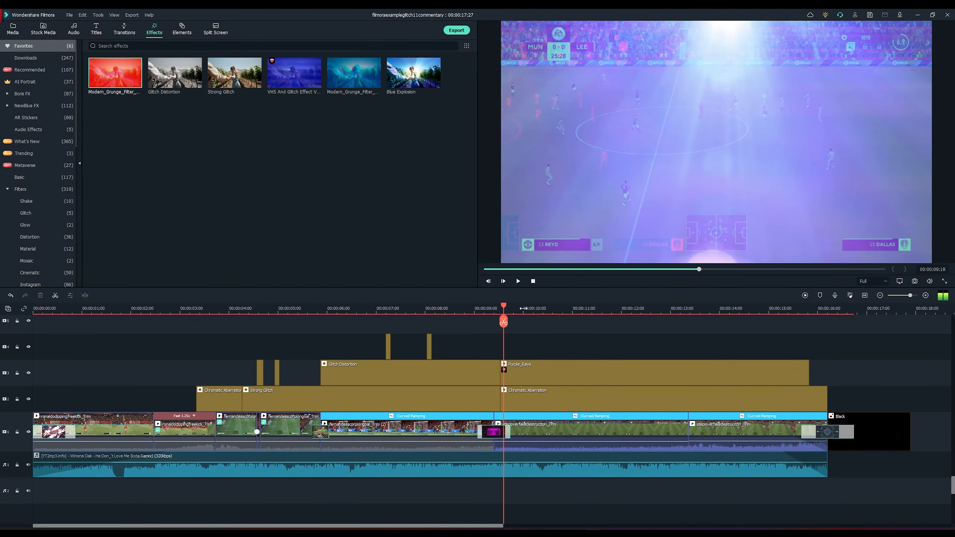
Examine the Purple_Rays effect at 00:00:11:16 and search the effects library for "purple rays"
{"action": "left_click_drag", "start_coordinate": [503, 322], "coordinate": [598, 322]}
{"action": "left_click", "coordinate": [573, 373]}
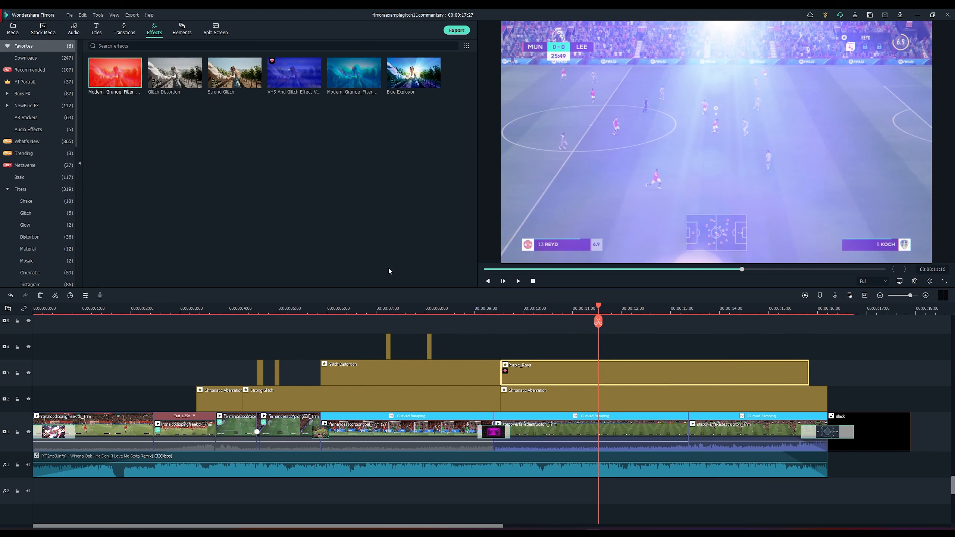
{"action": "left_click", "coordinate": [38, 141]}
{"action": "left_click", "coordinate": [161, 46]}
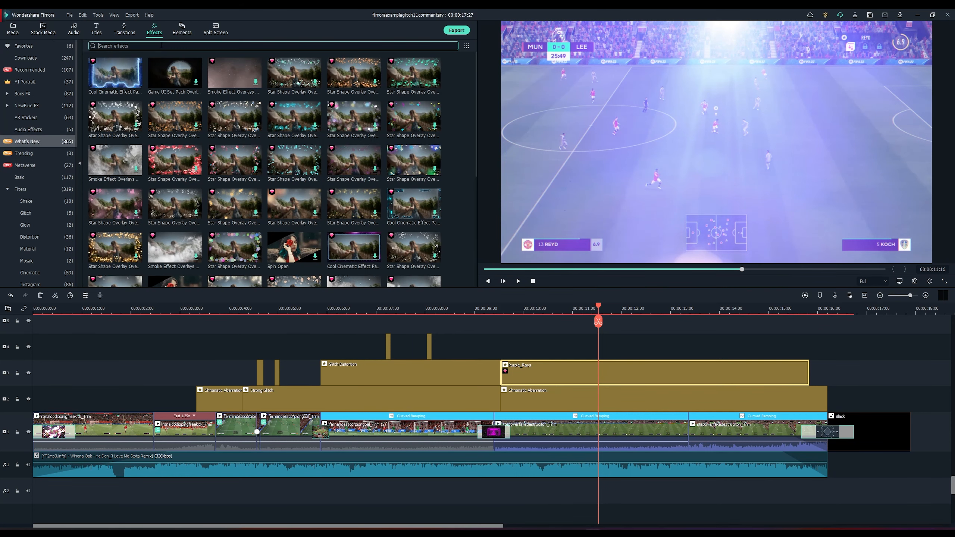
{"action": "type", "text": "pu"}
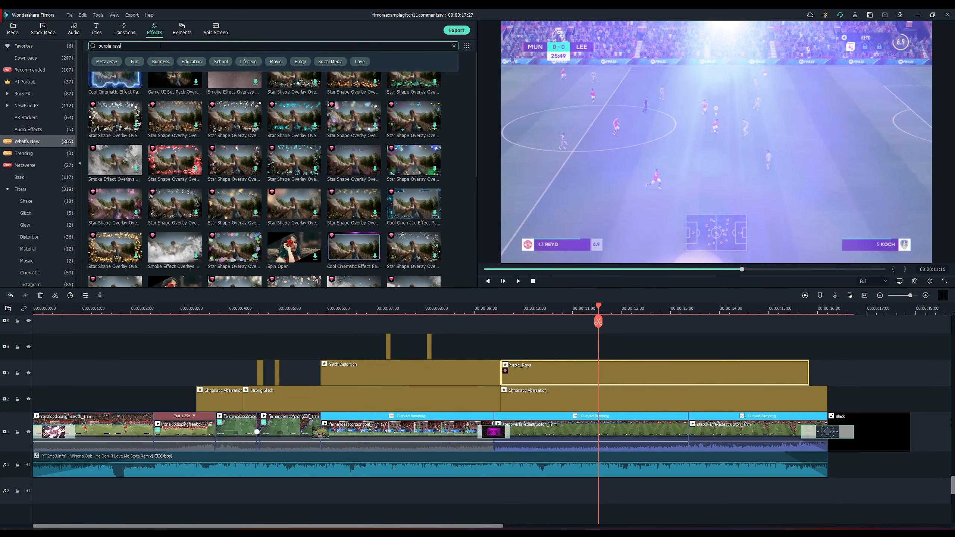
{"action": "type", "text": "rple rays"}
{"action": "key", "text": "Return"}
{"action": "left_click", "coordinate": [409, 499]}
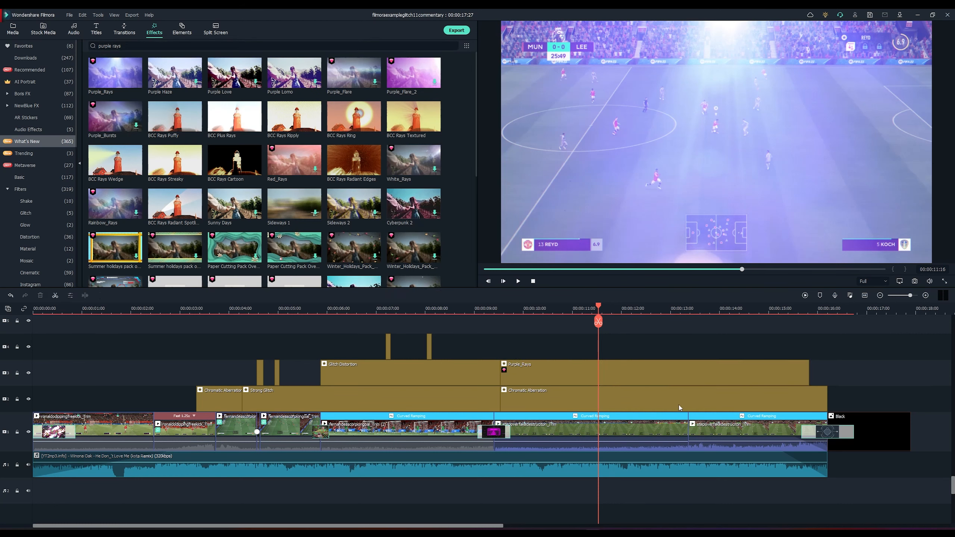
Search the audio library for "glitch" and place TV Glitch Noise 01 at the start of the second audio track
{"action": "left_click", "coordinate": [74, 30]}
{"action": "left_click_drag", "start_coordinate": [102, 46], "coordinate": [406, 46]}
{"action": "key", "text": "BackSpace"}
{"action": "type", "text": "litc"}
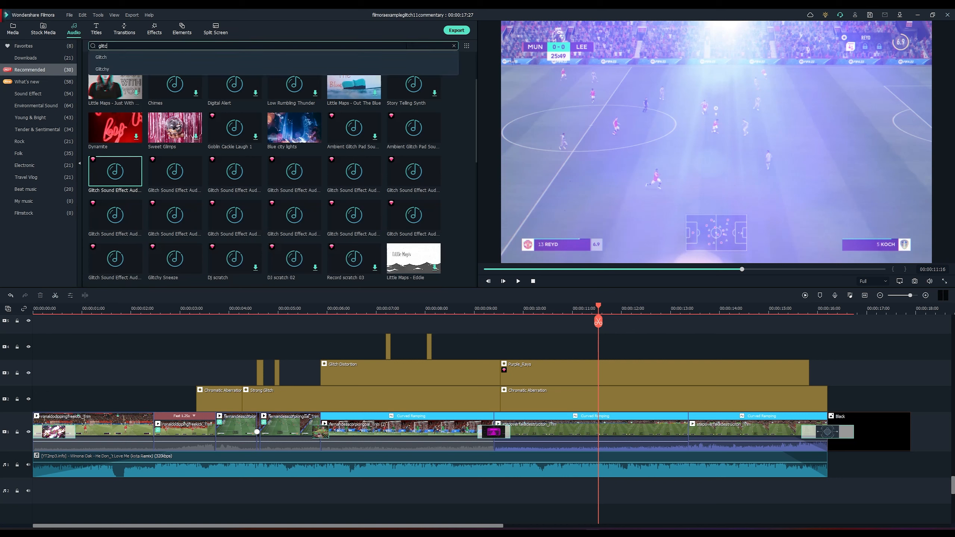
{"action": "type", "text": "h"}
{"action": "scroll", "coordinate": [235, 160], "scroll_direction": "up", "scroll_amount": 2}
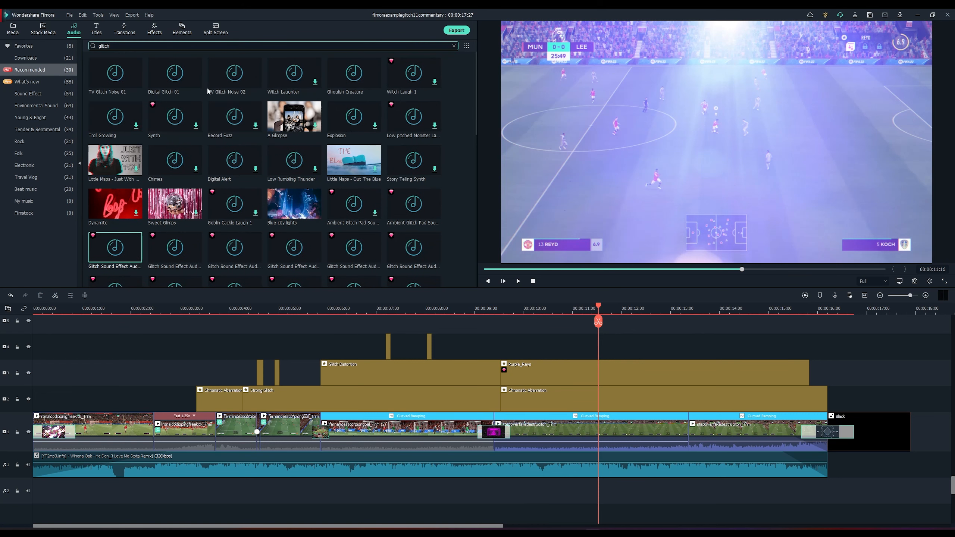
{"action": "left_click", "coordinate": [114, 75]}
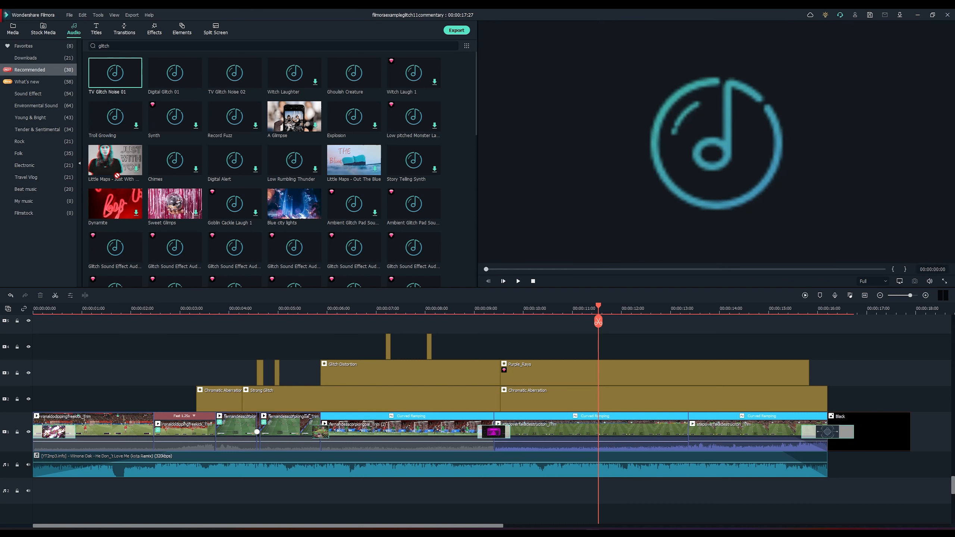
{"action": "left_click_drag", "start_coordinate": [117, 175], "coordinate": [37, 494]}
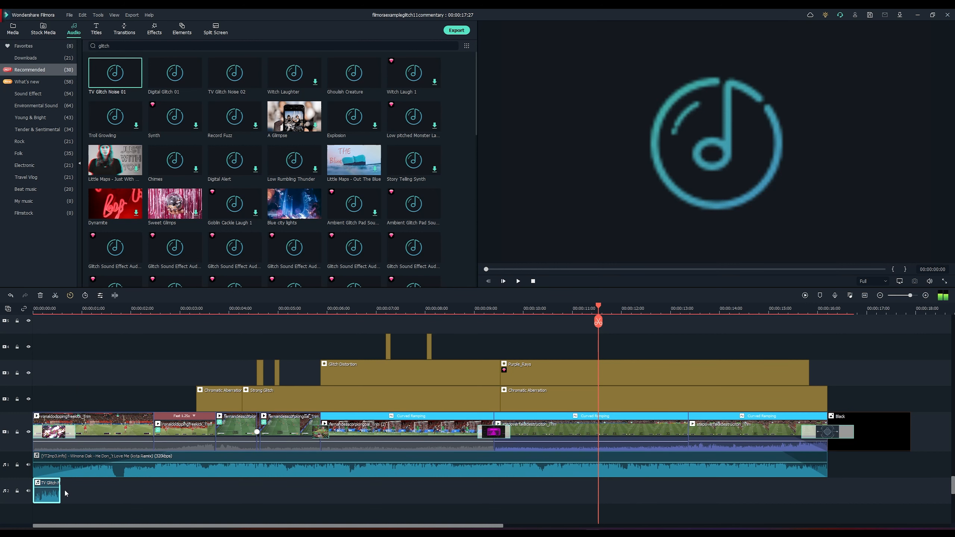
Play the opening of the video with TV Glitch Noise 01 under the first transition
{"action": "left_click", "coordinate": [48, 307]}
{"action": "key", "text": "space"}
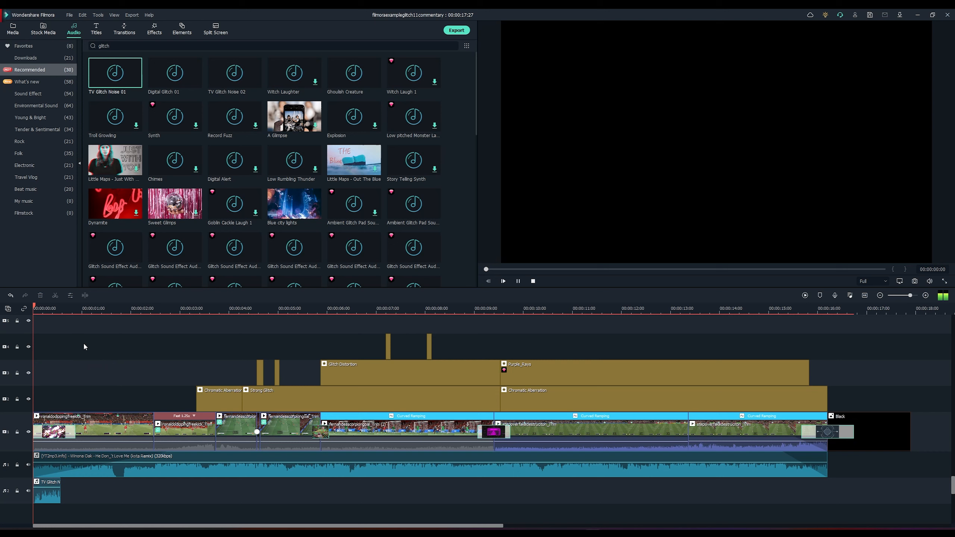
{"action": "key", "text": "space"}
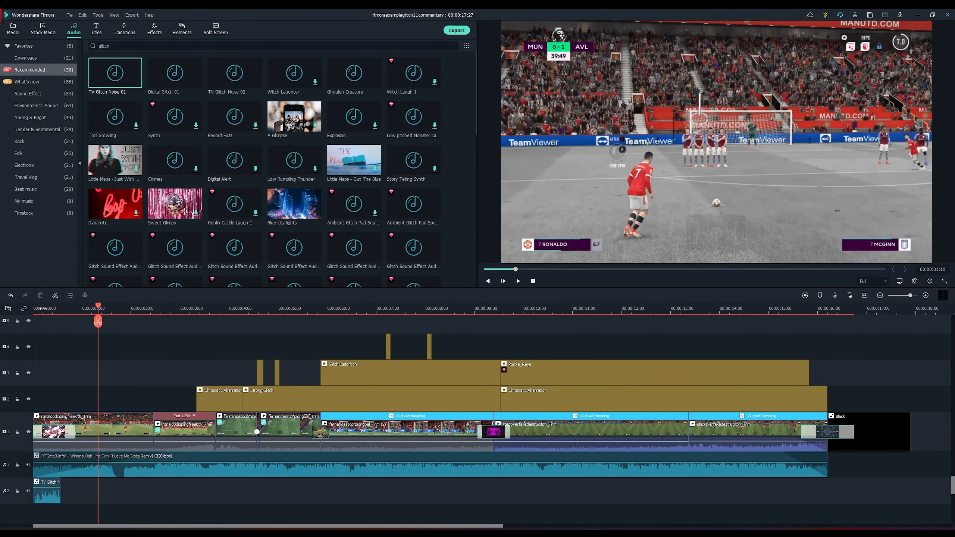
{"action": "left_click", "coordinate": [38, 309]}
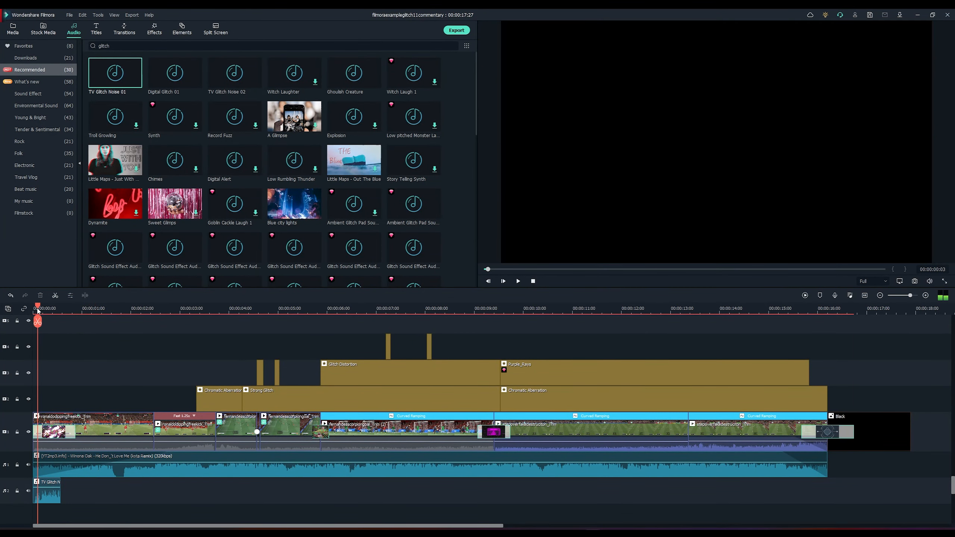
Try shifting TV Glitch Noise 01 slightly later on its track and play the opening to check the timing
{"action": "left_click", "coordinate": [43, 488]}
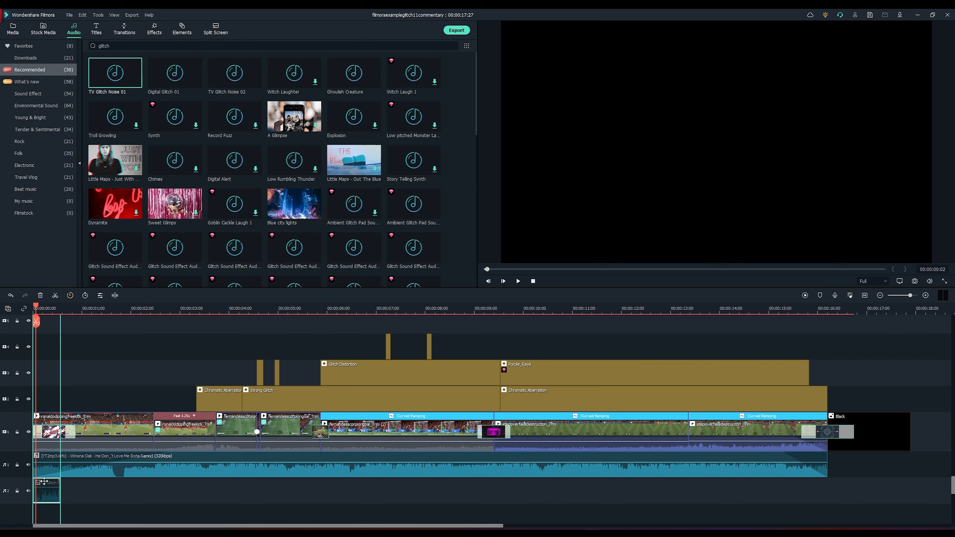
{"action": "left_click_drag", "start_coordinate": [44, 482], "coordinate": [52, 482]}
{"action": "left_click", "coordinate": [69, 363]}
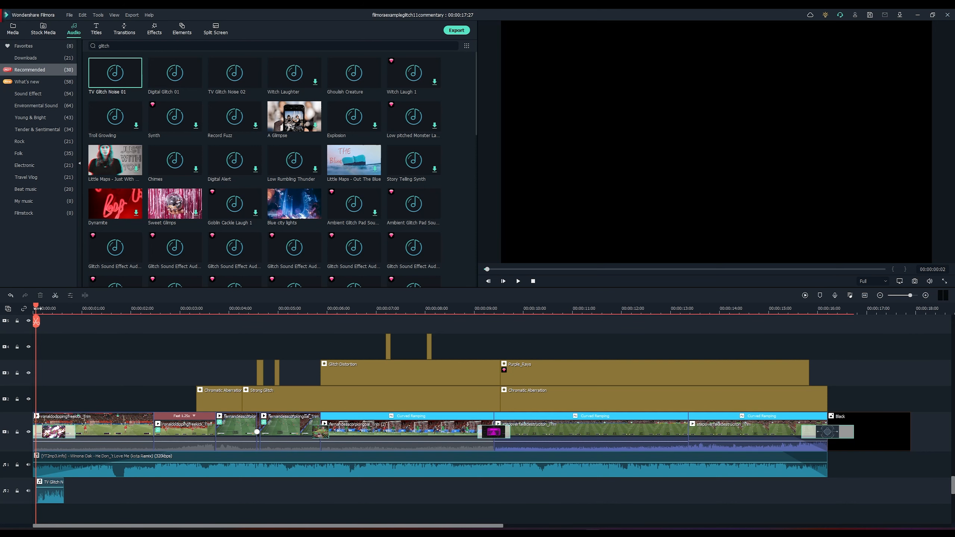
{"action": "left_click_drag", "start_coordinate": [37, 308], "coordinate": [32, 306]}
{"action": "key", "text": "space"}
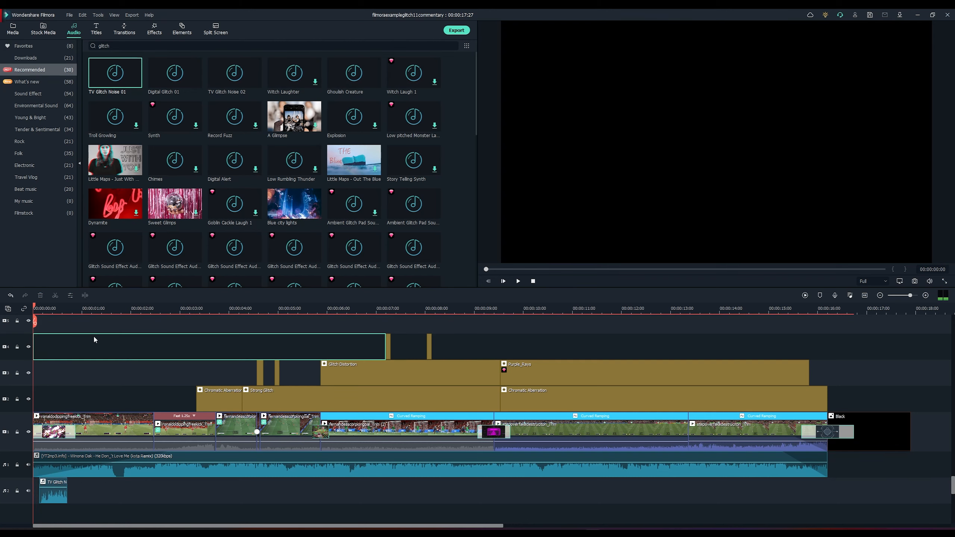
{"action": "key", "text": "space"}
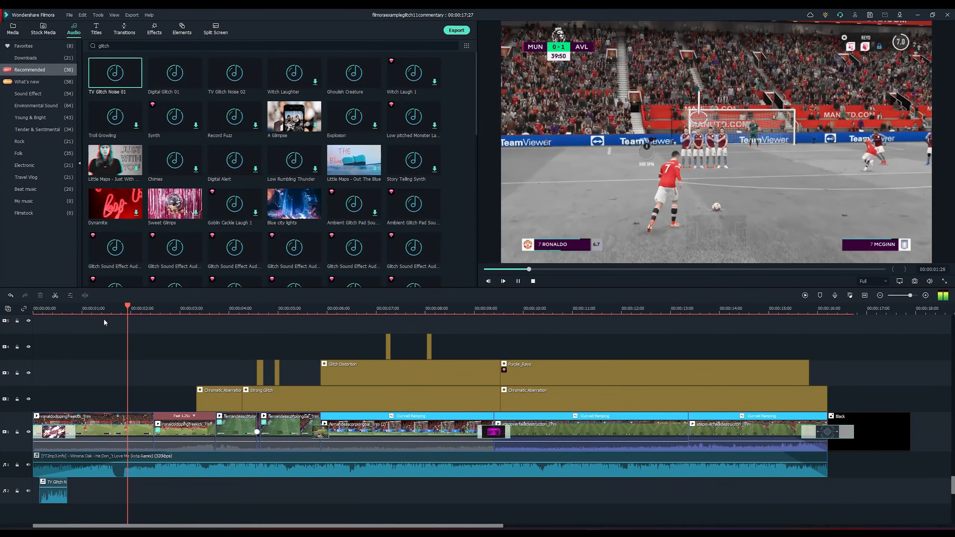
{"action": "key", "text": "space"}
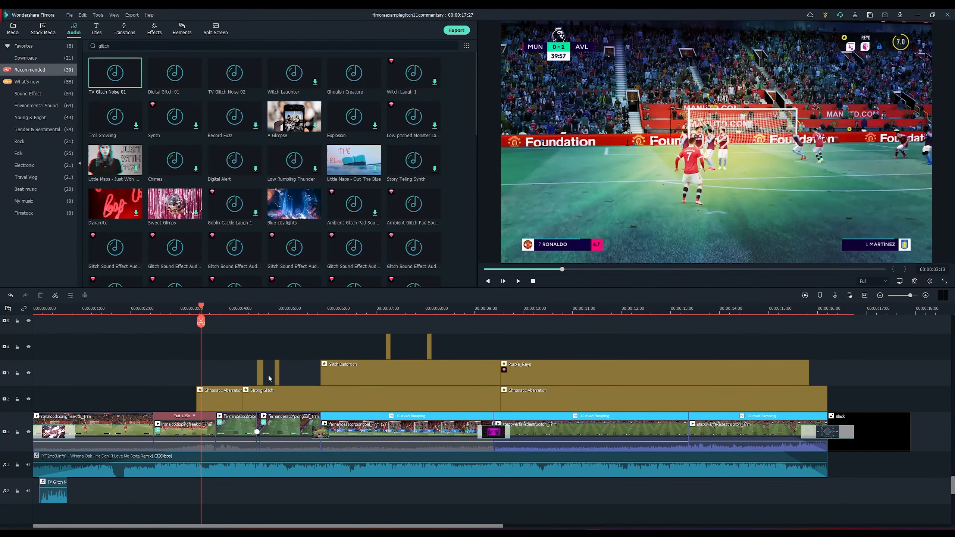
Stack two different glitch sound effects on the second and third audio tracks at about 00:00:05:22, under the transition into the scorpion goal clip
{"action": "left_click_drag", "start_coordinate": [300, 233], "coordinate": [320, 488]}
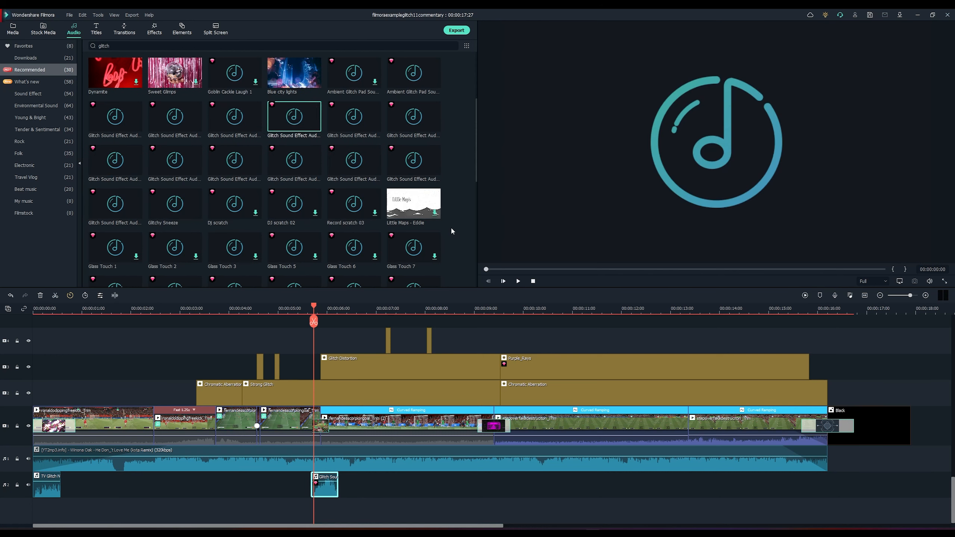
{"action": "left_click", "coordinate": [451, 229]}
{"action": "scroll", "coordinate": [444, 160], "scroll_direction": "up", "scroll_amount": 3}
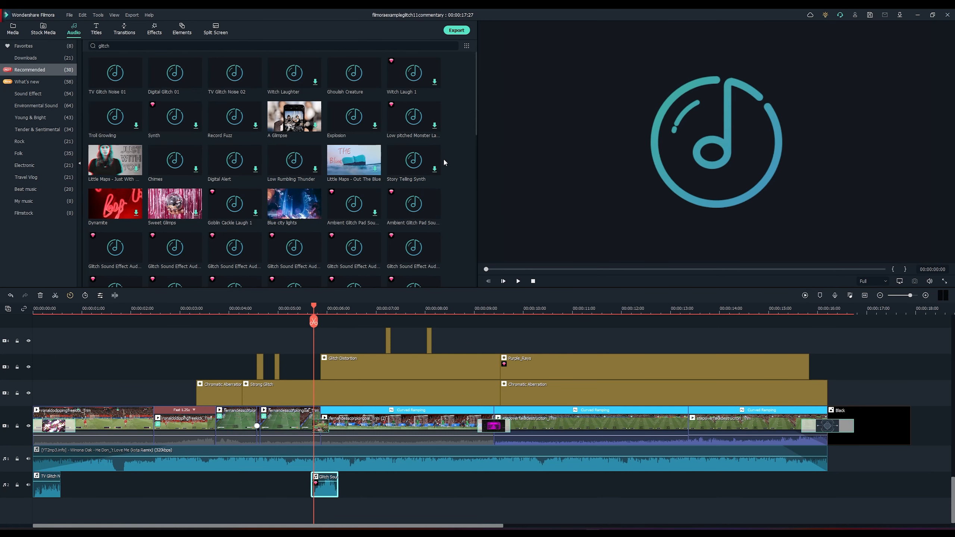
{"action": "scroll", "coordinate": [147, 109], "scroll_direction": "down", "scroll_amount": 3}
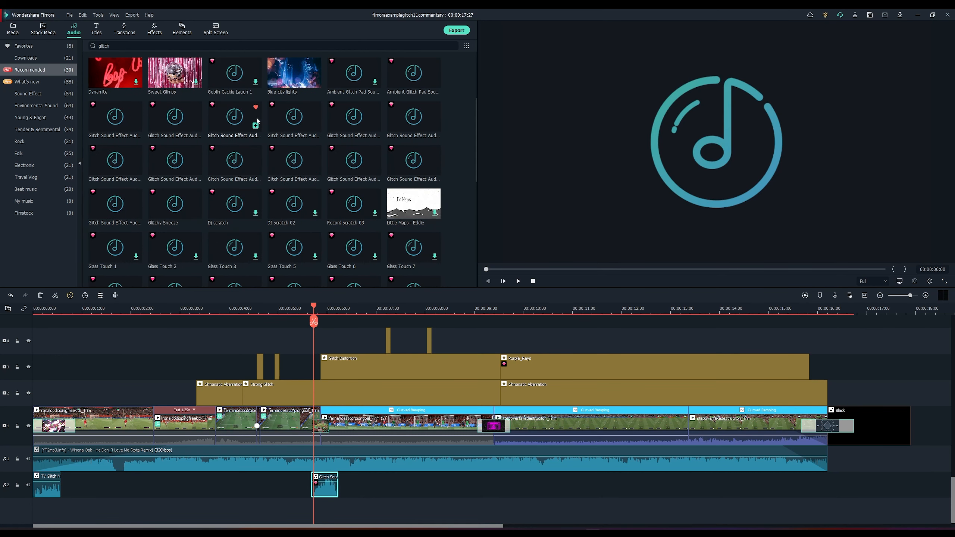
{"action": "left_click", "coordinate": [314, 126]}
{"action": "left_click", "coordinate": [175, 117]}
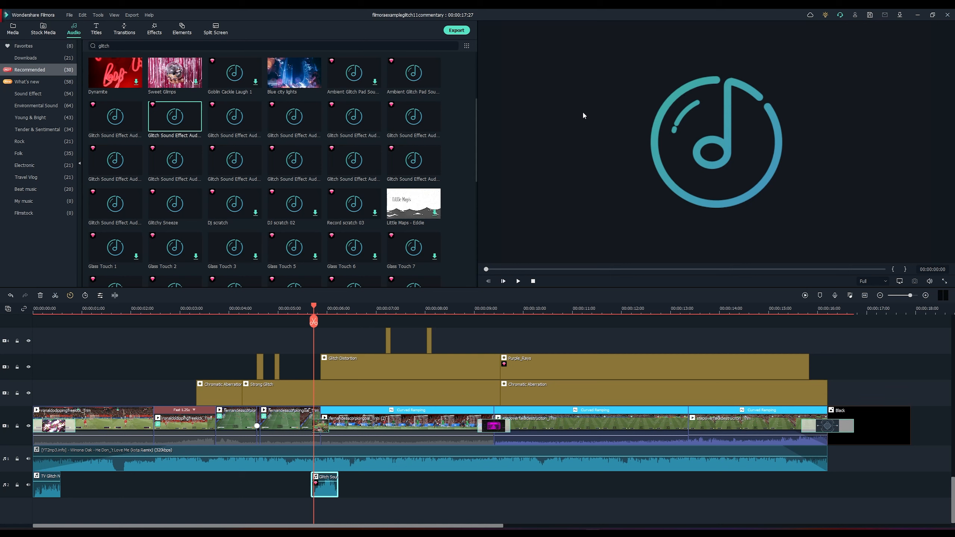
{"action": "left_click_drag", "start_coordinate": [234, 116], "coordinate": [326, 517]}
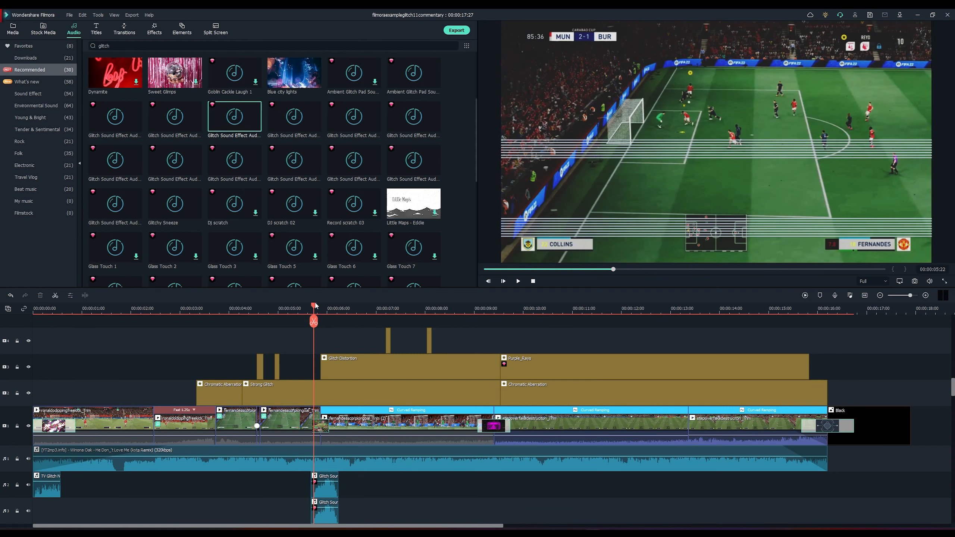
Check the alignment of the stacked glitch sounds' waveform peaks with the transition around 00:00:05:25
{"action": "mouse_move", "coordinate": [315, 305]}
{"action": "left_mouse_down"}
{"action": "mouse_move", "coordinate": [337, 310]}
{"action": "mouse_move", "coordinate": [283, 310]}
{"action": "mouse_move", "coordinate": [320, 313]}
{"action": "left_mouse_up"}
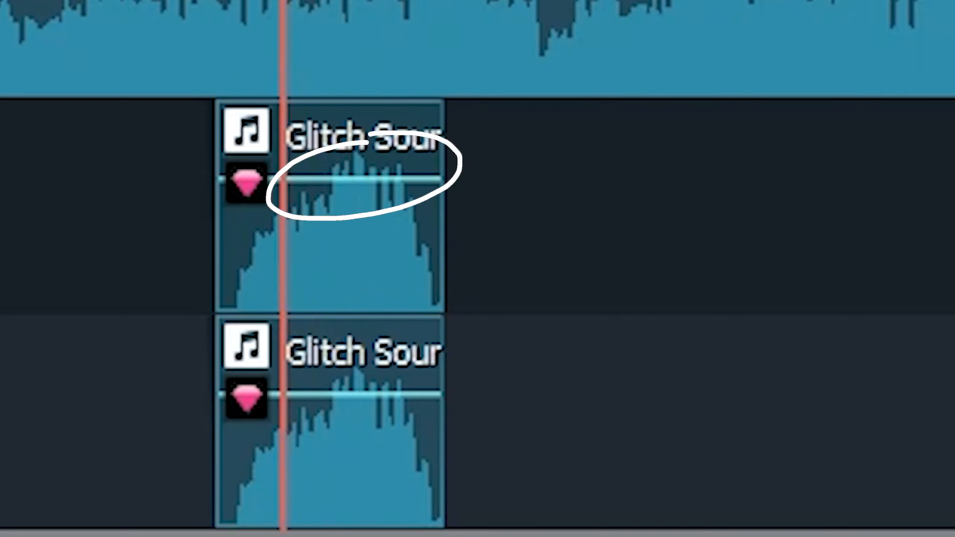
{"action": "key", "text": "Left"}
{"action": "key", "text": "Left"}
{"action": "key", "text": "Left"}
{"action": "key", "text": "Left"}
{"action": "key", "text": "Left"}
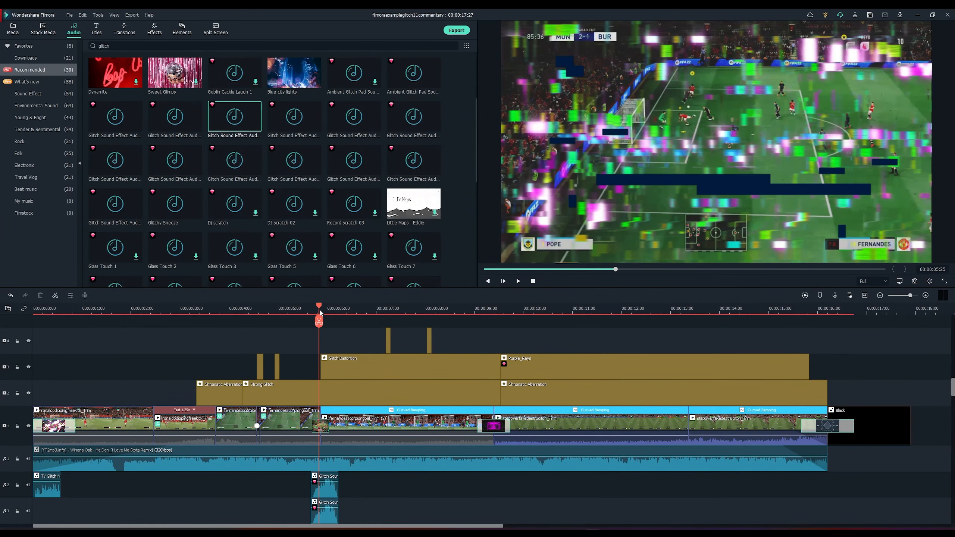